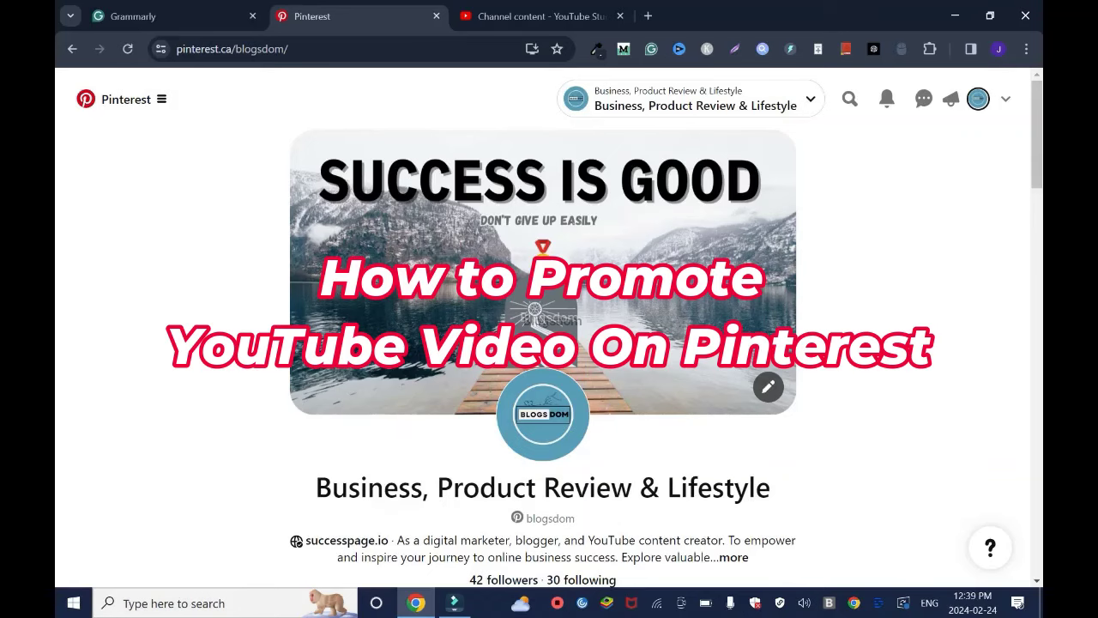
key(ctrl+Tab)
key(ctrl+shift+Tab)
scroll(549, 343, down, 5)
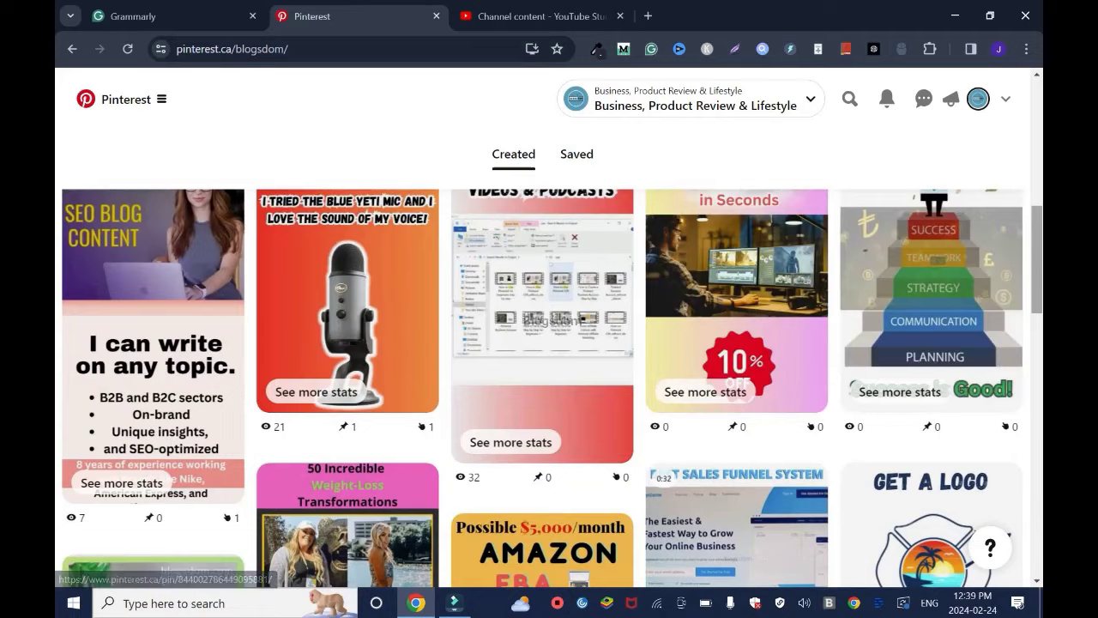
scroll(549, 343, up, 5)
Open the 'How to Set Up Amazon Affiliate Payment' video details in YouTube Studio, then return to Pinterest
key(ctrl+Tab)
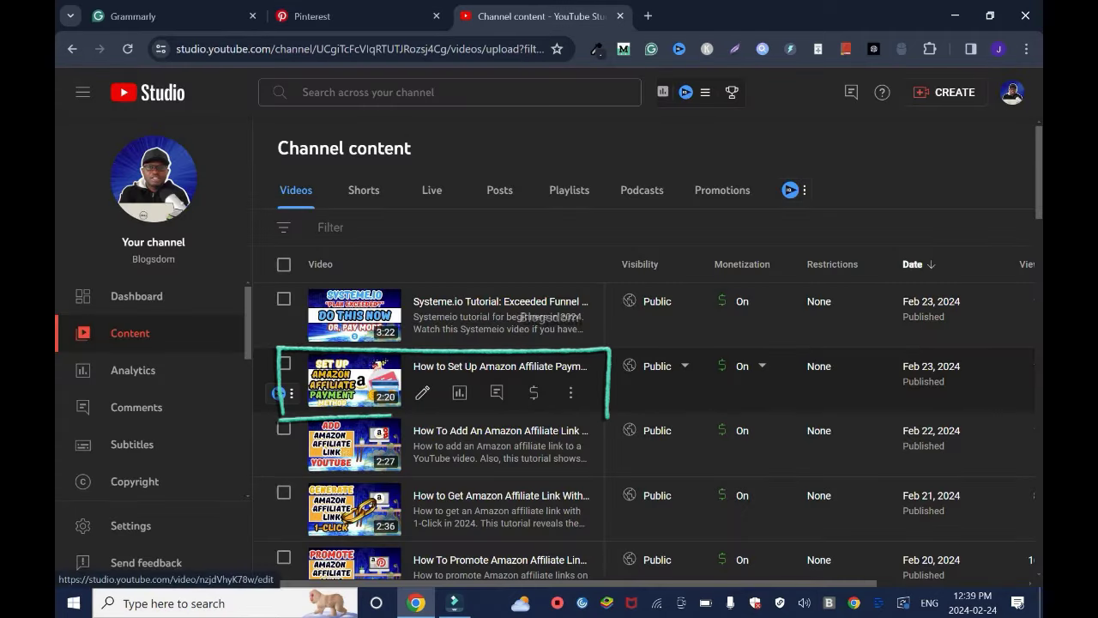
click(422, 392)
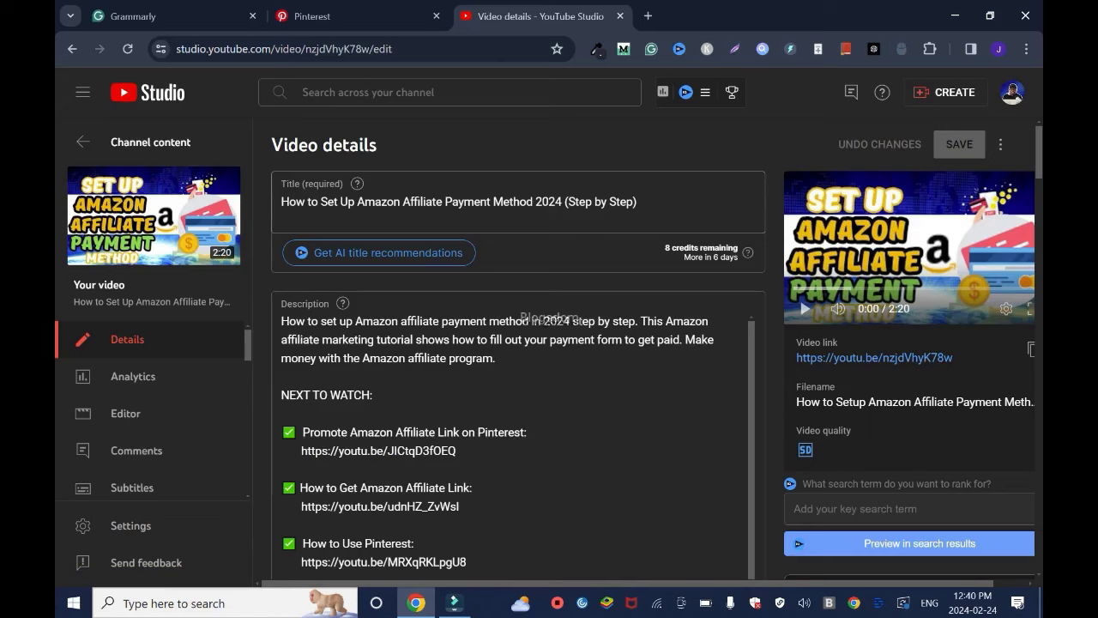
click(351, 15)
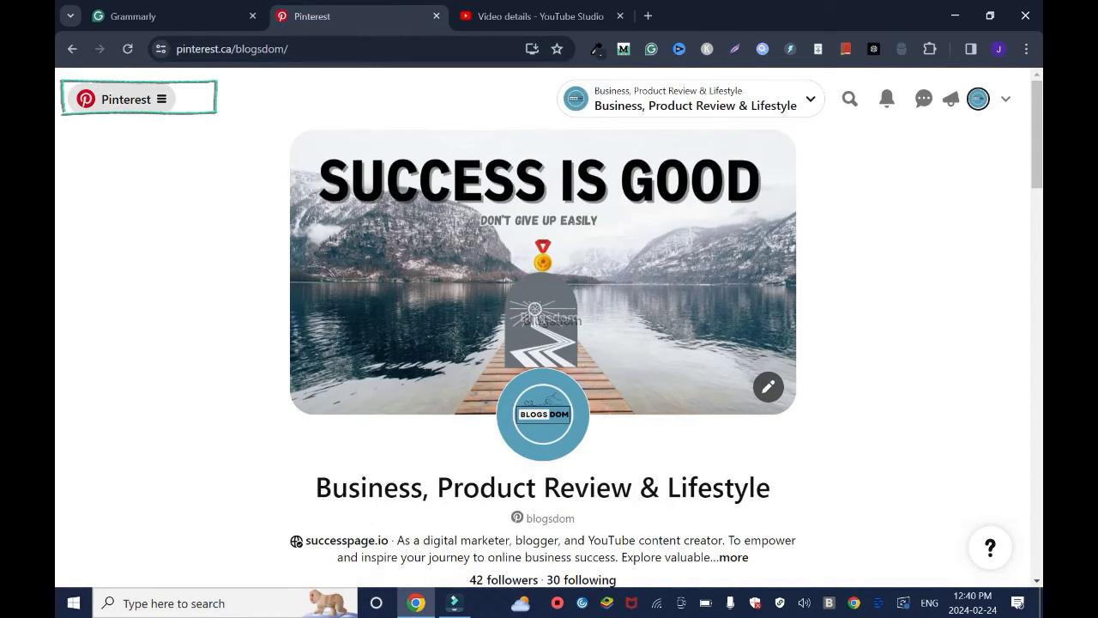
Start a new organic pin from Pinterest's Create Pin menu
click(126, 98)
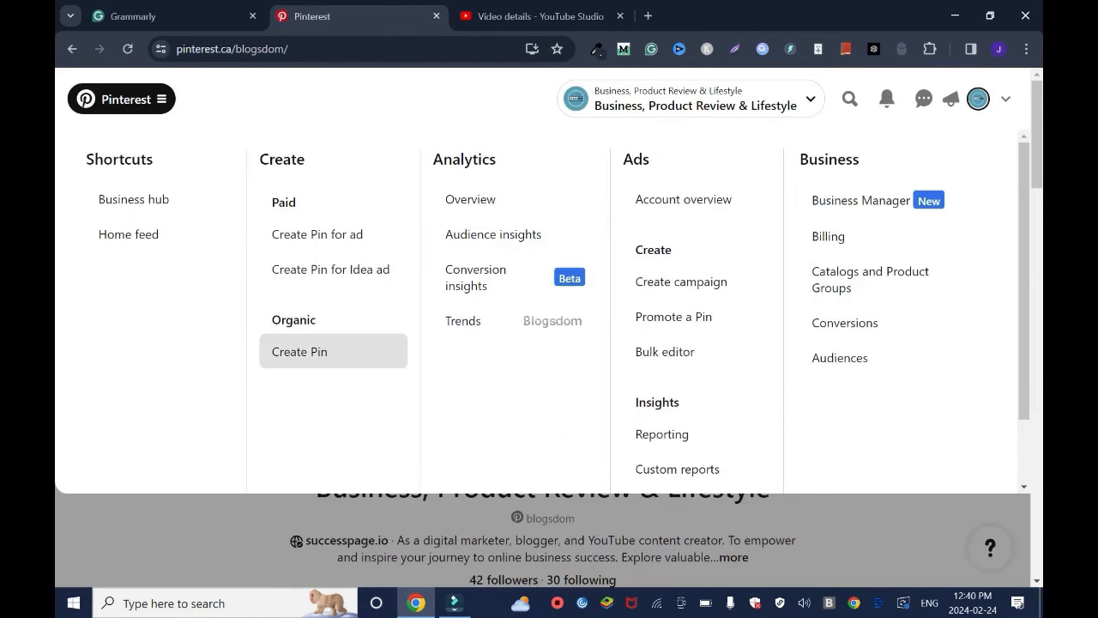
click(300, 351)
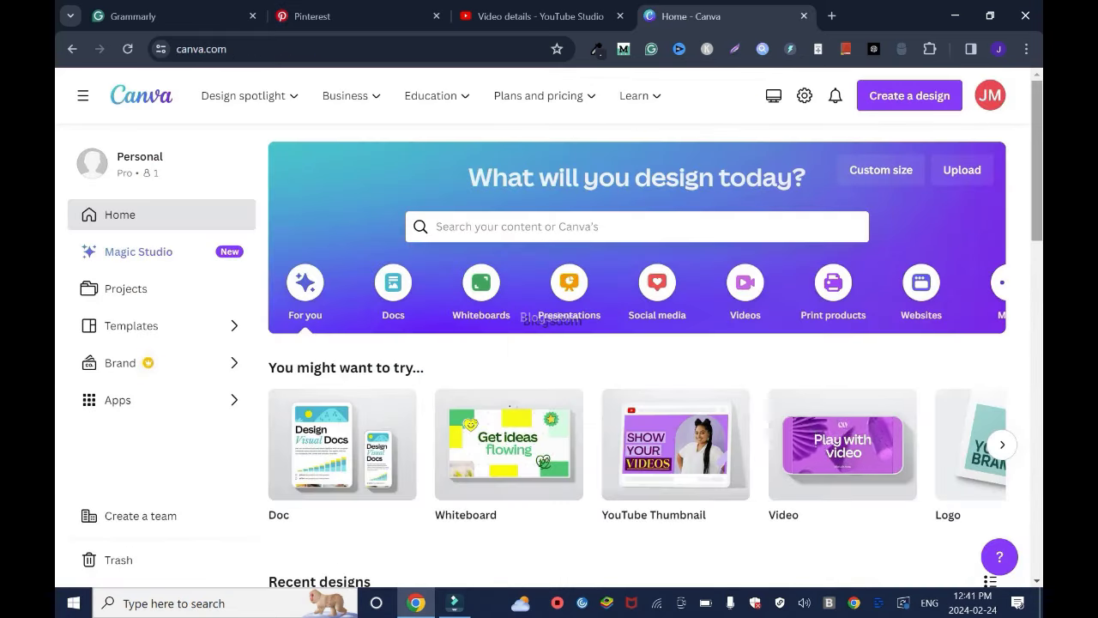
Search Canva for 'pinterest pin' and browse the 1000 × 1500 px Pinterest Pin templates
click(601, 226)
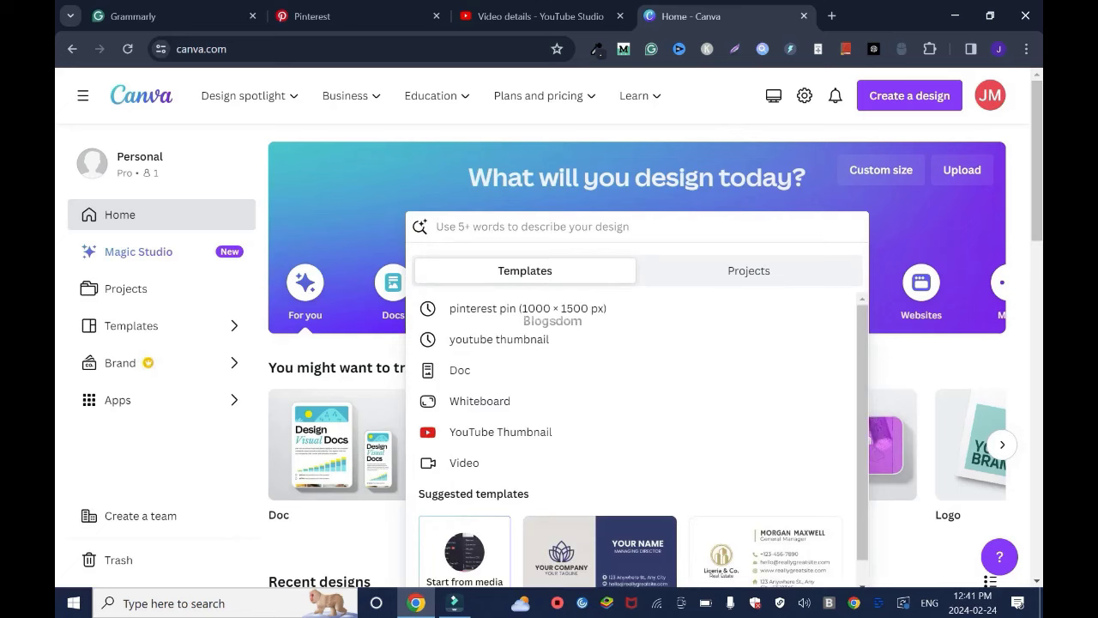
text(pinterest p)
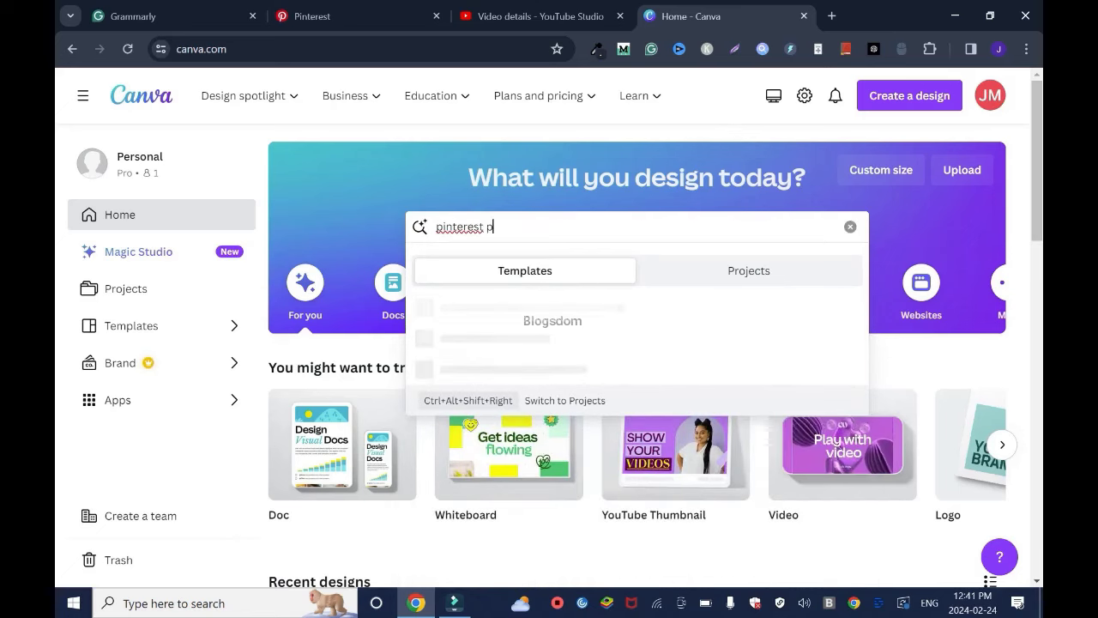
text(in)
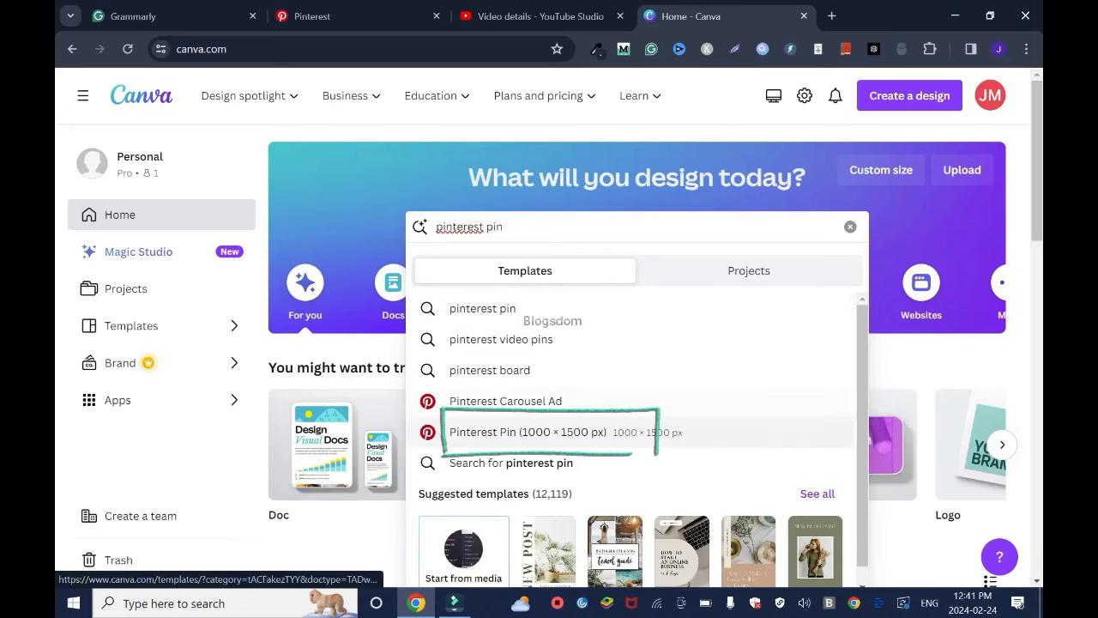
click(528, 432)
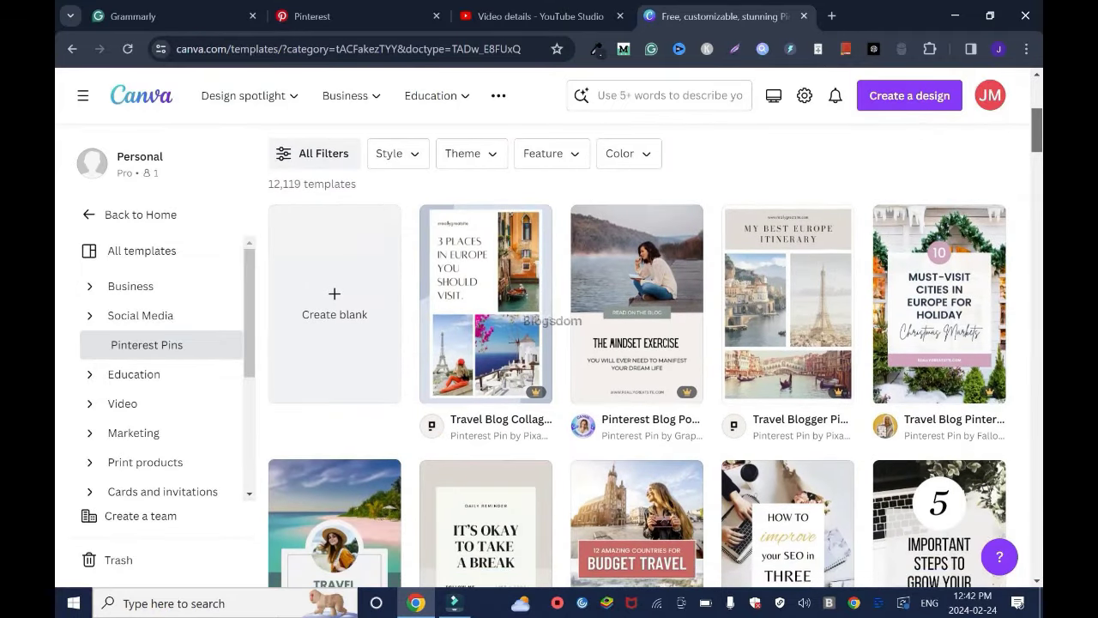
scroll(655, 348, down, 1)
scroll(652, 343, down, 1)
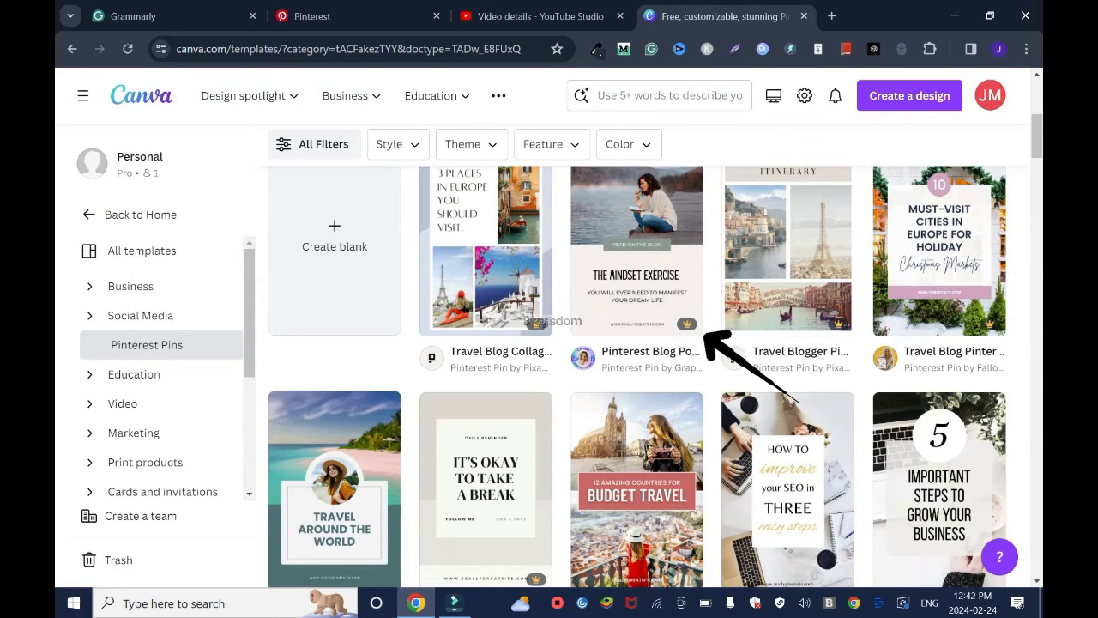
scroll(705, 334, down, 3)
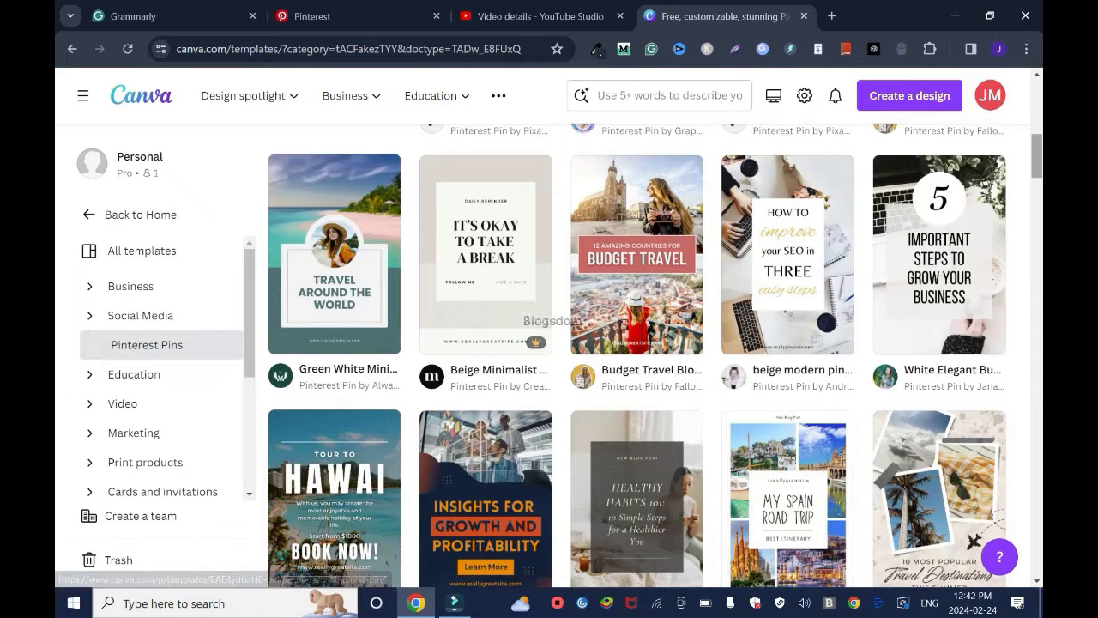
scroll(335, 257, down, 3)
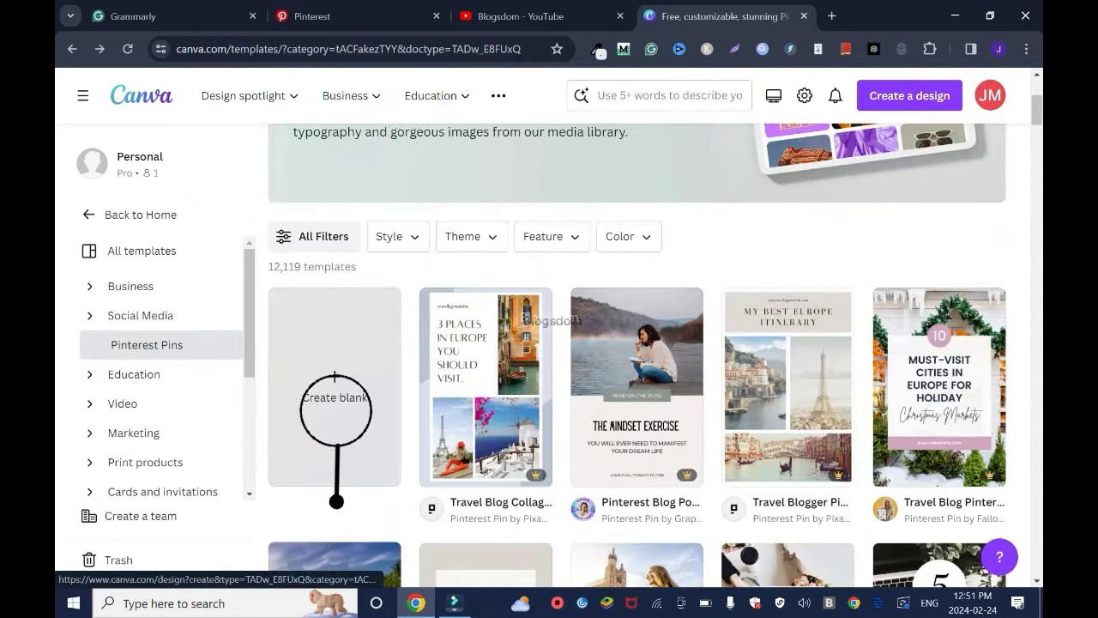
Create a blank pin, paste the YouTube thumbnail, and stretch it to the pin's full width near centre
click(335, 386)
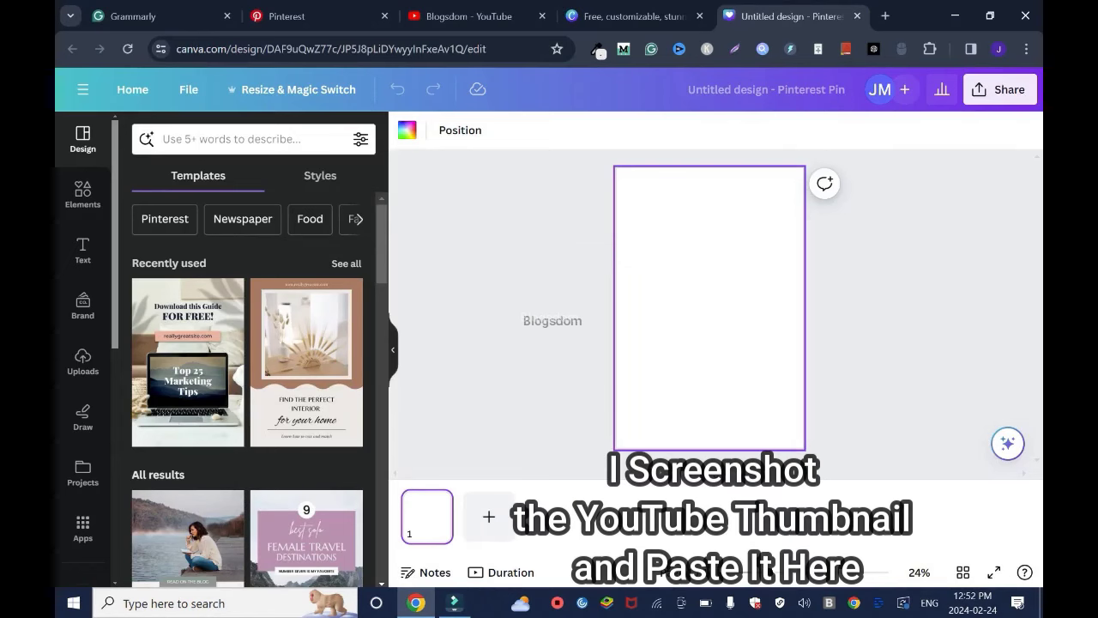
key(ctrl+v)
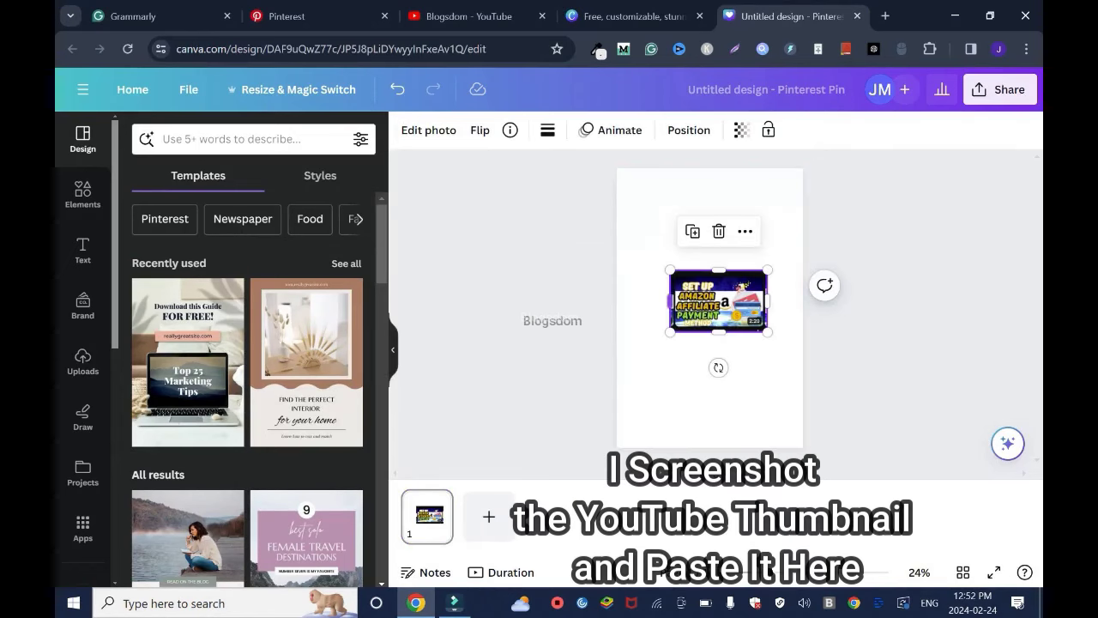
drag(670, 332, 616, 367)
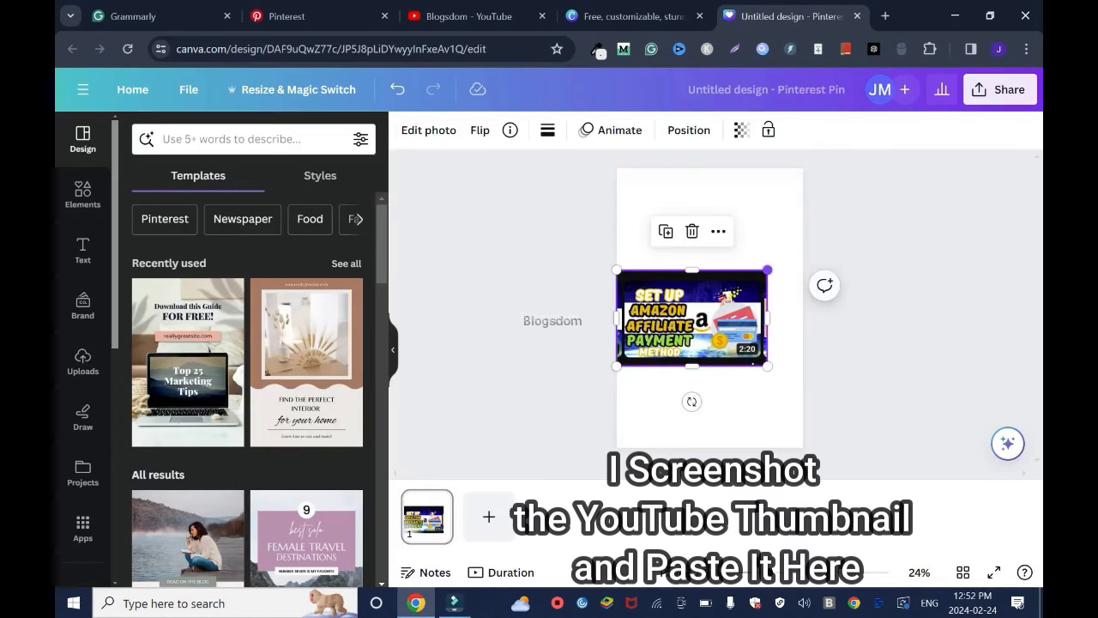
drag(767, 270, 803, 248)
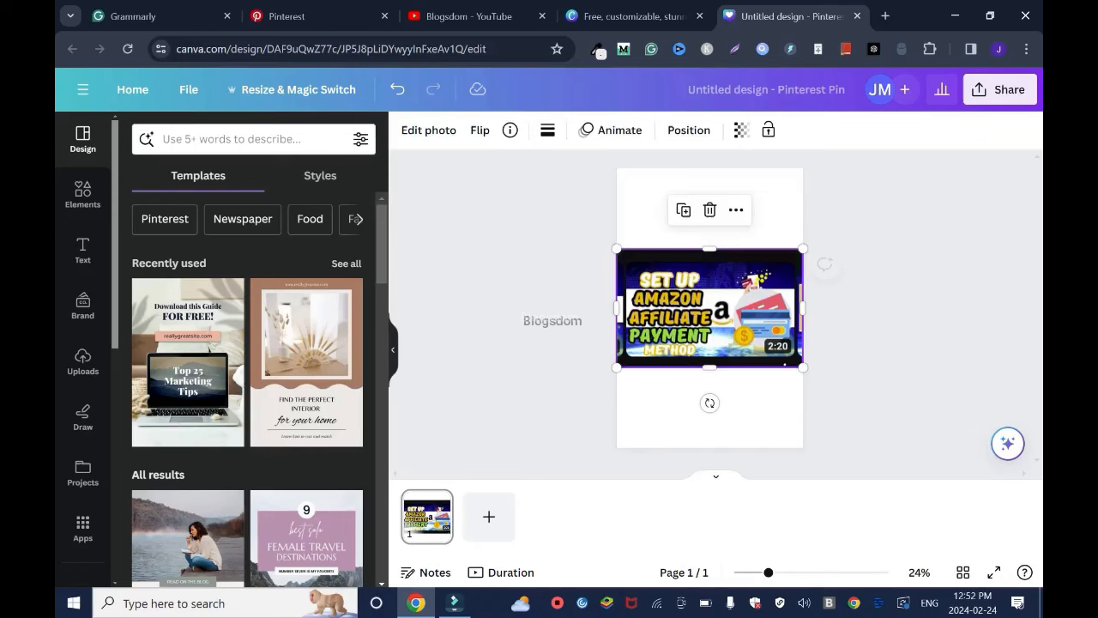
drag(803, 248, 836, 229)
drag(835, 293, 803, 292)
drag(709, 291, 710, 308)
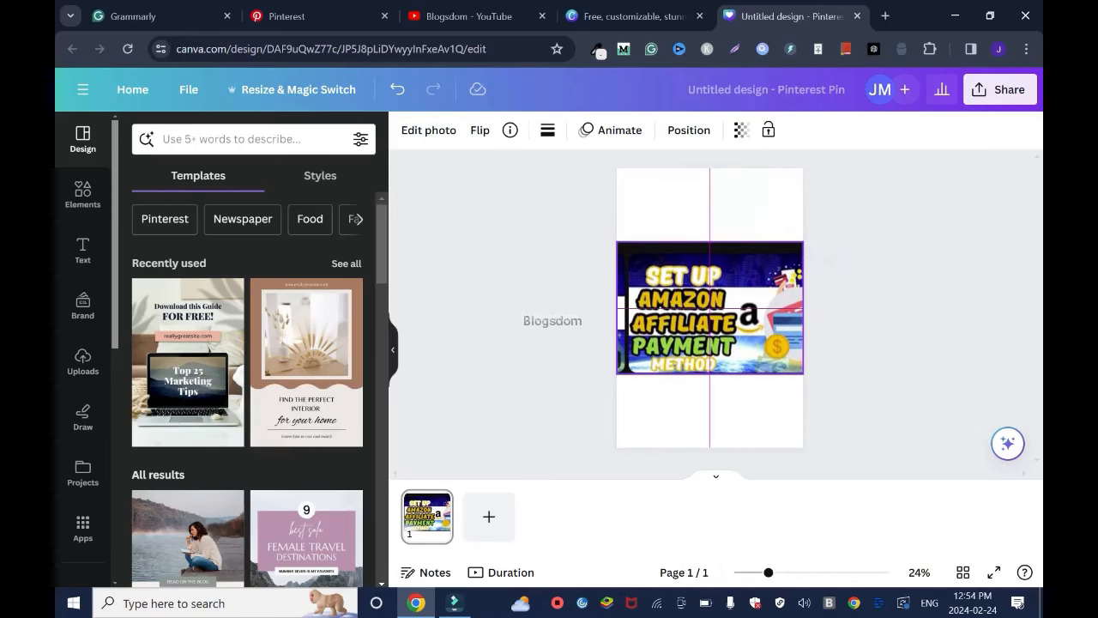
click(709, 412)
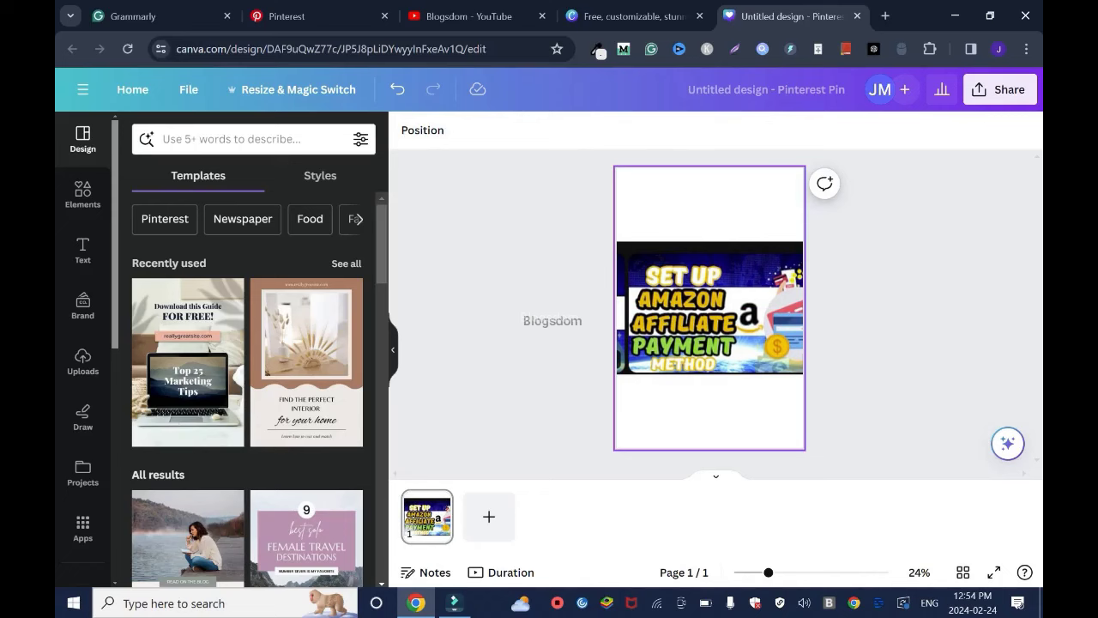
click(710, 309)
Apply a light cyan-to-blue gradient to the pin's page background
key(Escape)
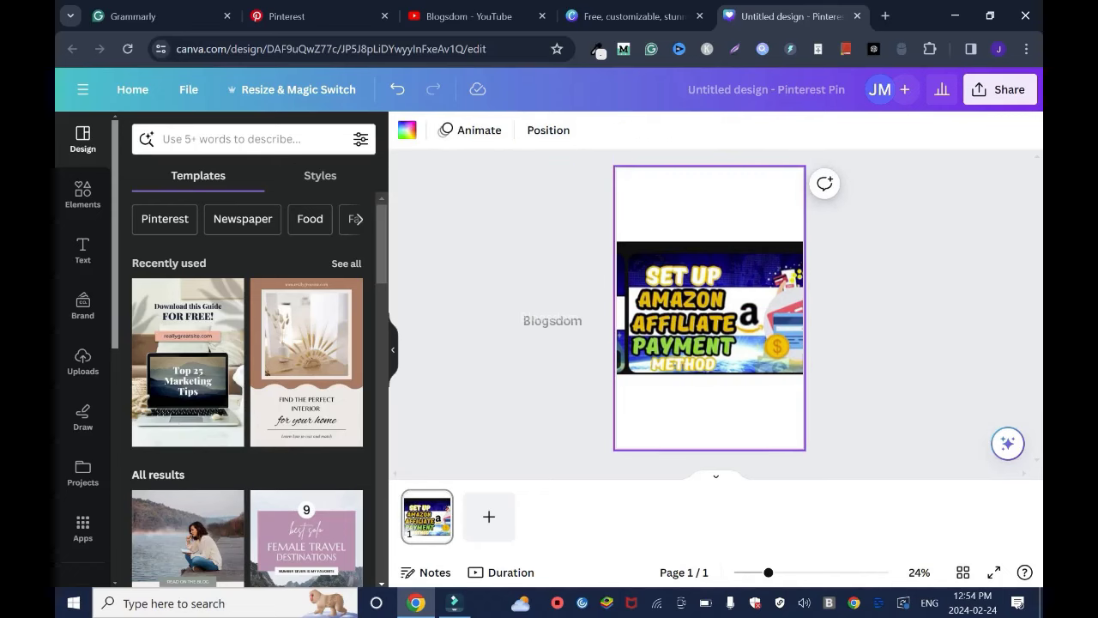
click(407, 130)
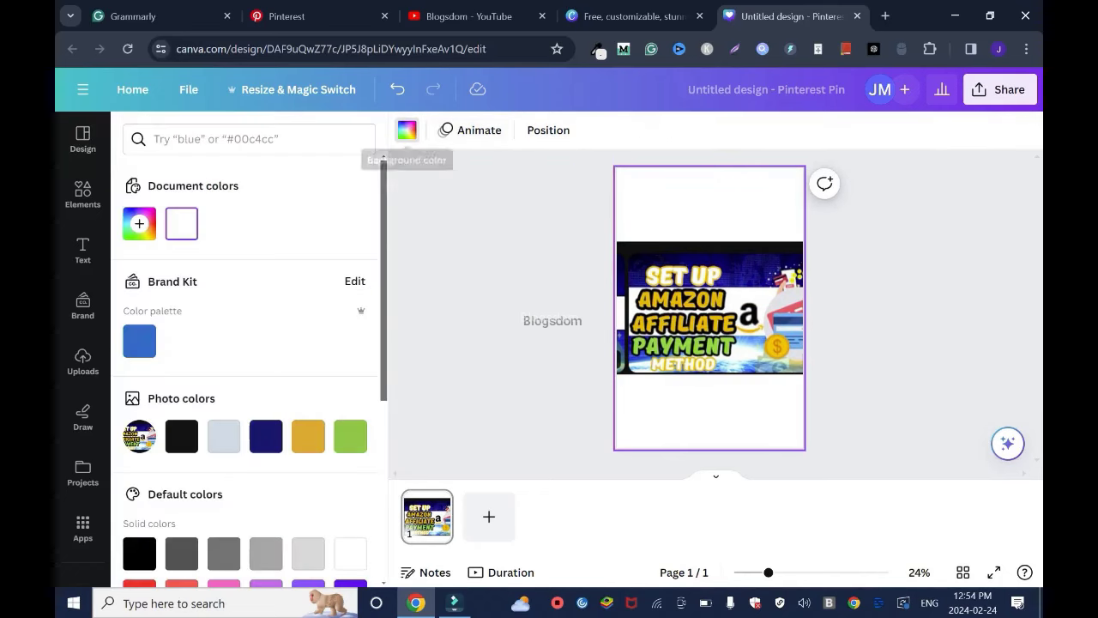
scroll(244, 360, down, 3)
scroll(244, 360, down, 1)
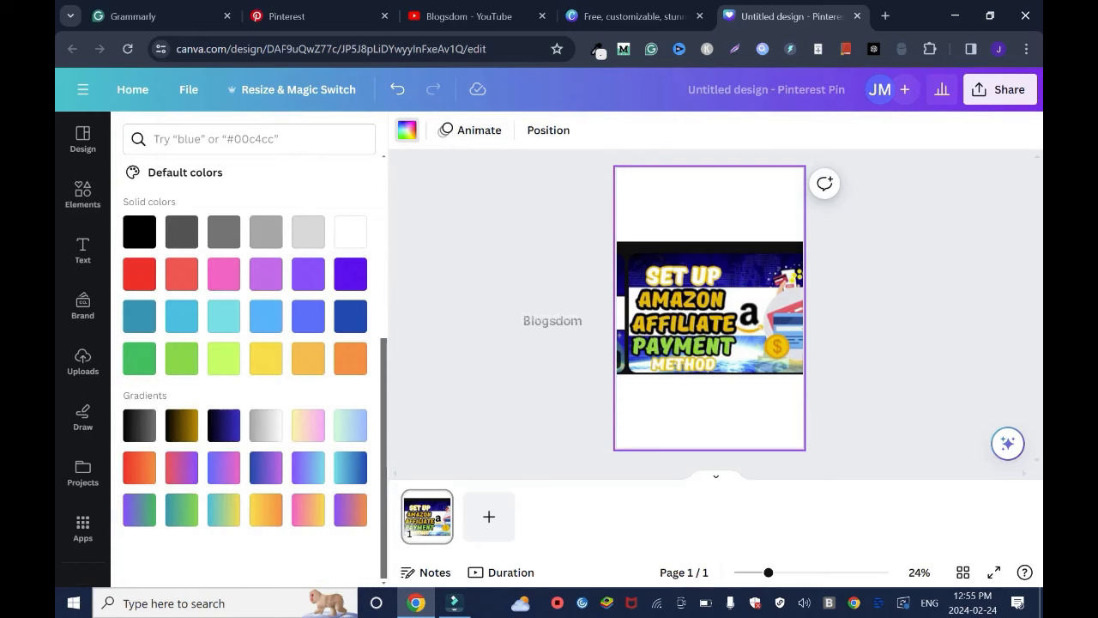
click(350, 466)
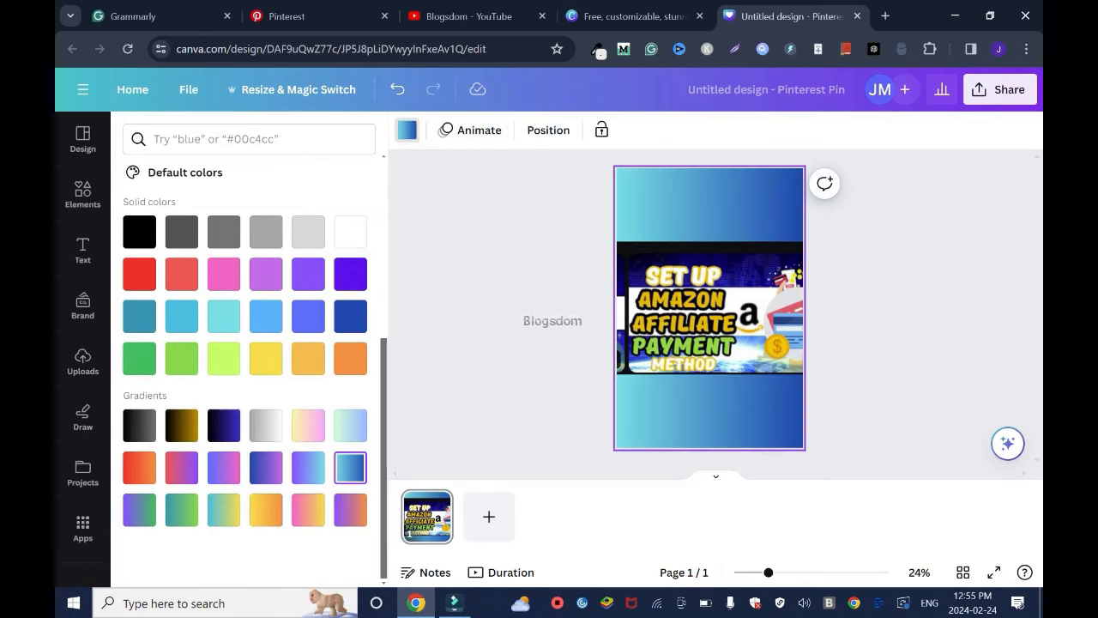
key(Escape)
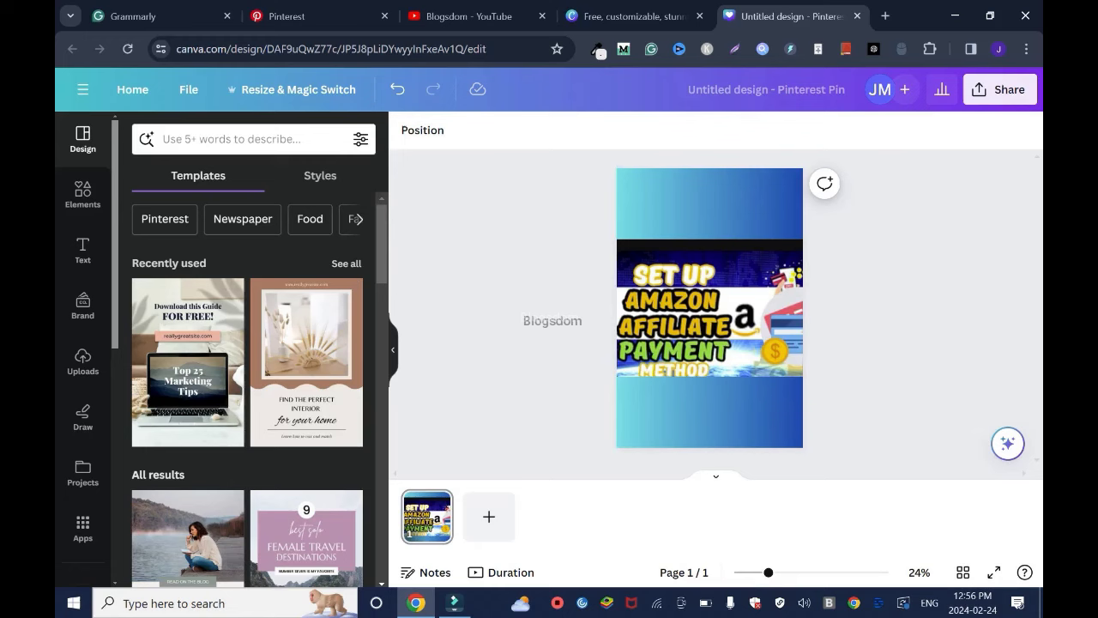
Add a white 'Watch it Now!' text element to the pin
click(86, 253)
text(Watch)
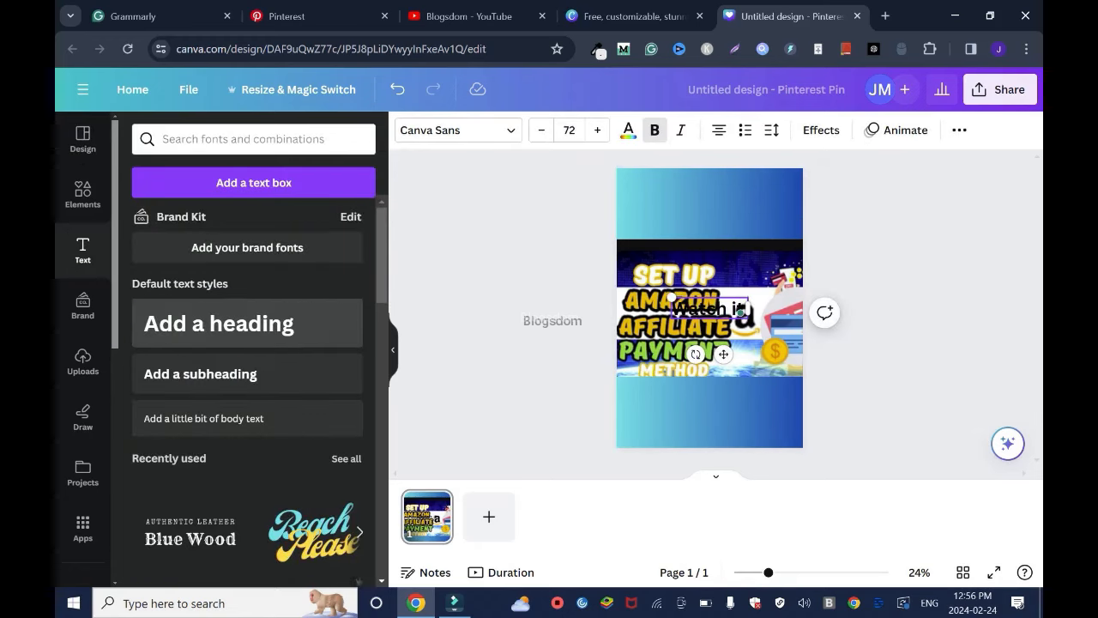
text(it Now!)
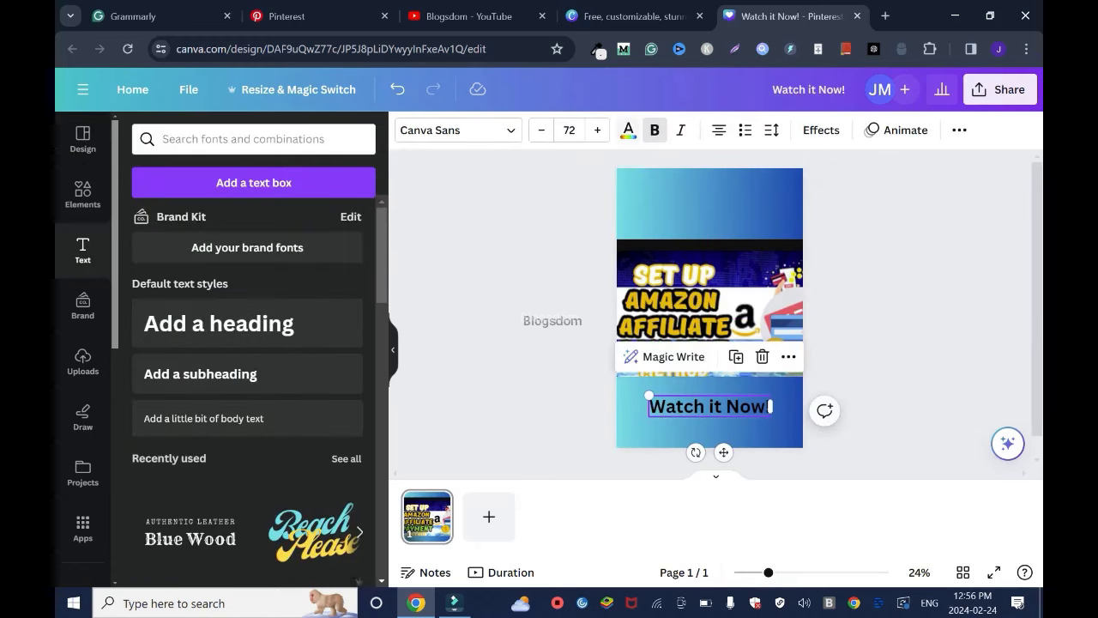
click(628, 130)
click(350, 558)
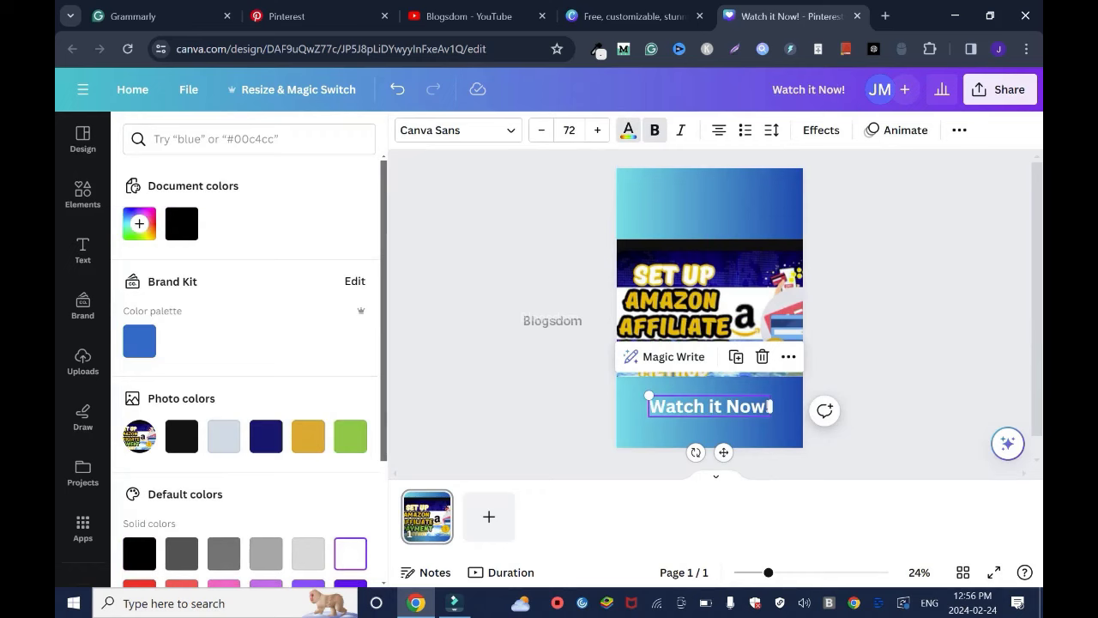
Give the text a black outline, try red and thinner outlines, then undo those tweaks
click(821, 130)
click(328, 330)
click(354, 455)
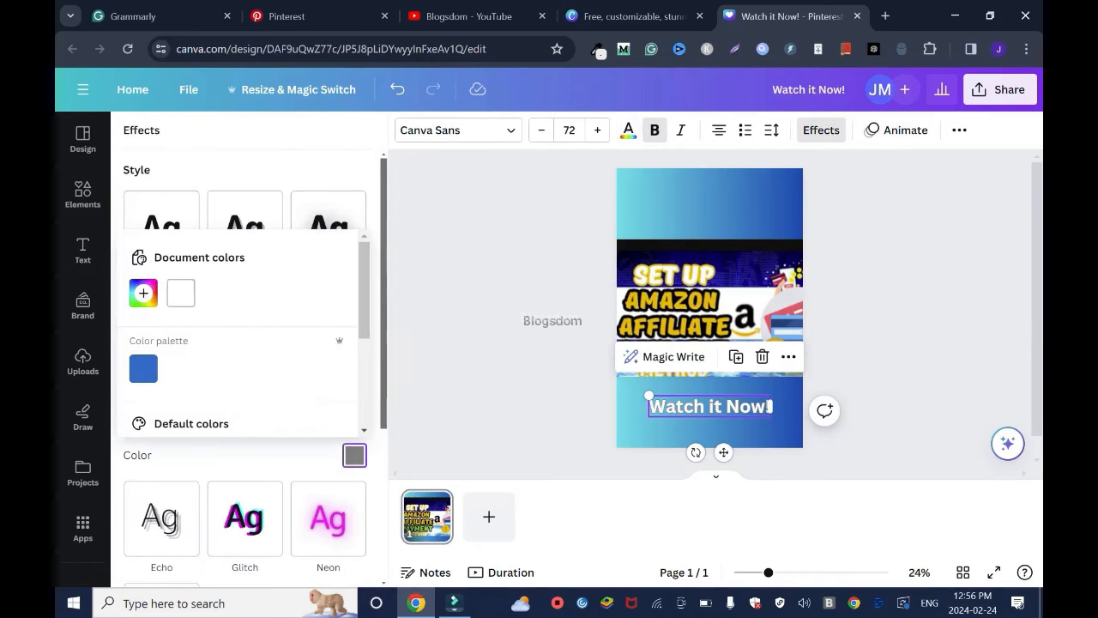
scroll(240, 343, down, 2)
click(144, 339)
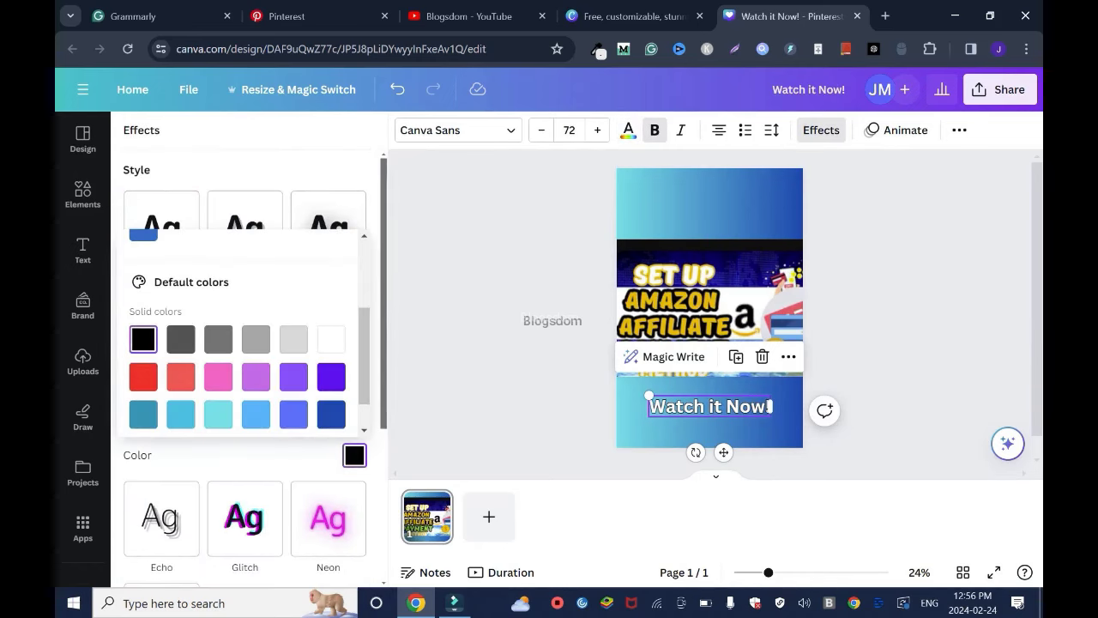
click(143, 375)
key(ctrl+z)
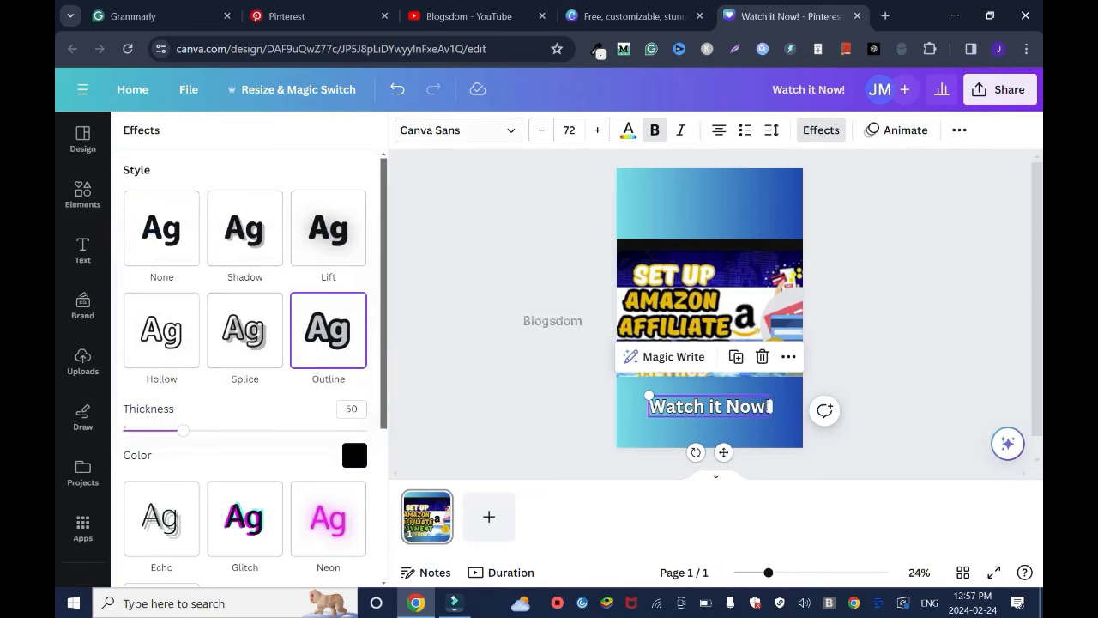
drag(184, 430, 368, 430)
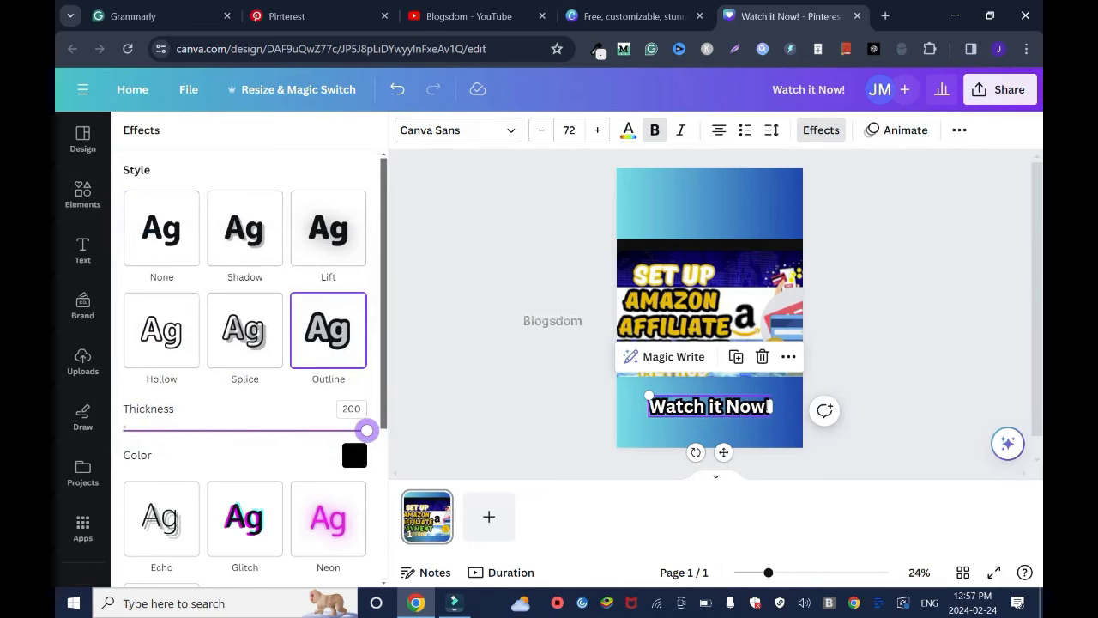
key(ctrl+z)
Add a red neon arrow from an 'arrow' search and rotate it to point down
click(83, 194)
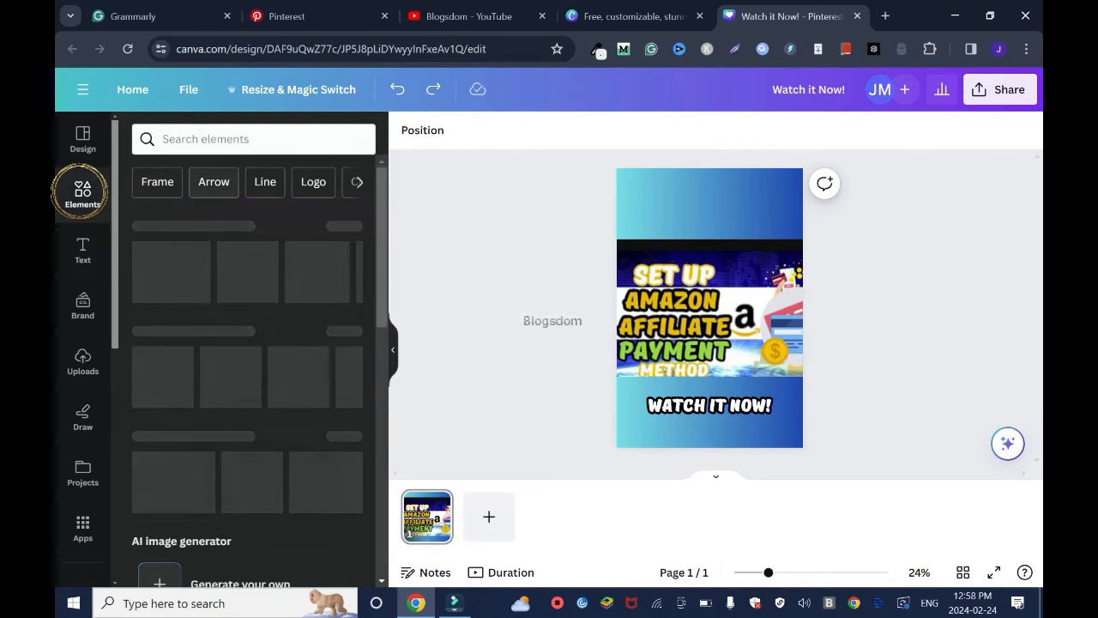
text(arrow)
key(Return)
click(163, 499)
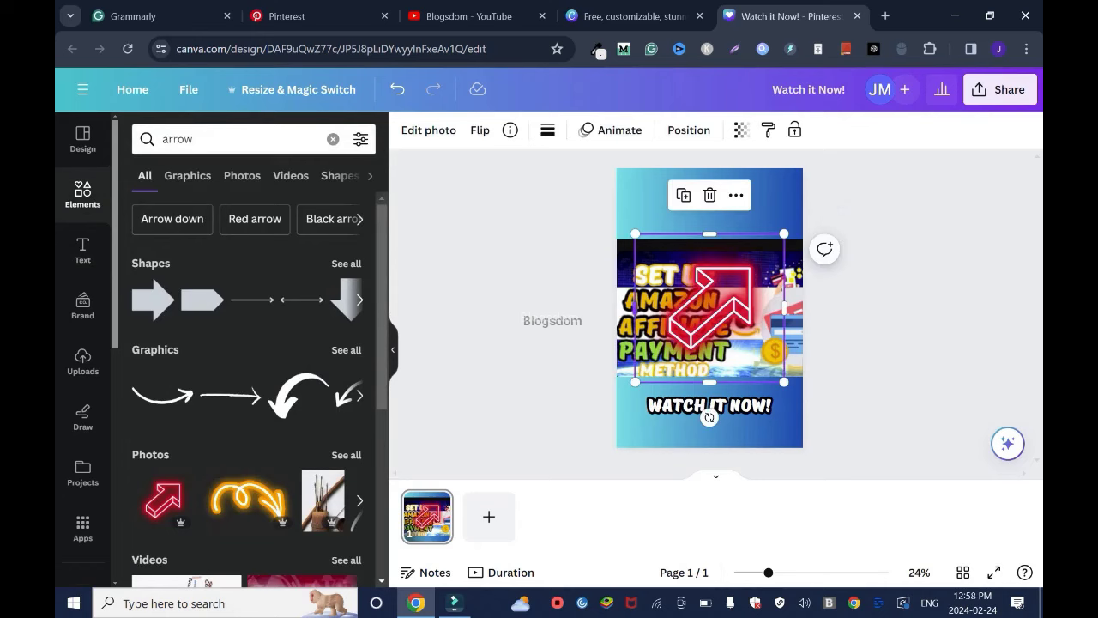
drag(708, 422, 652, 411)
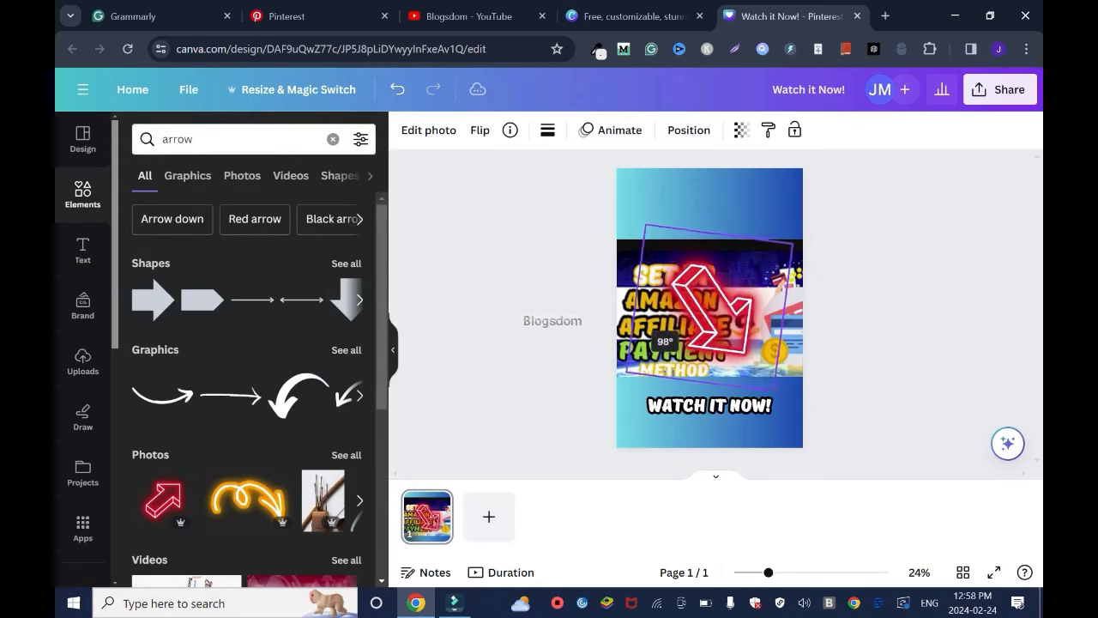
drag(736, 404, 710, 206)
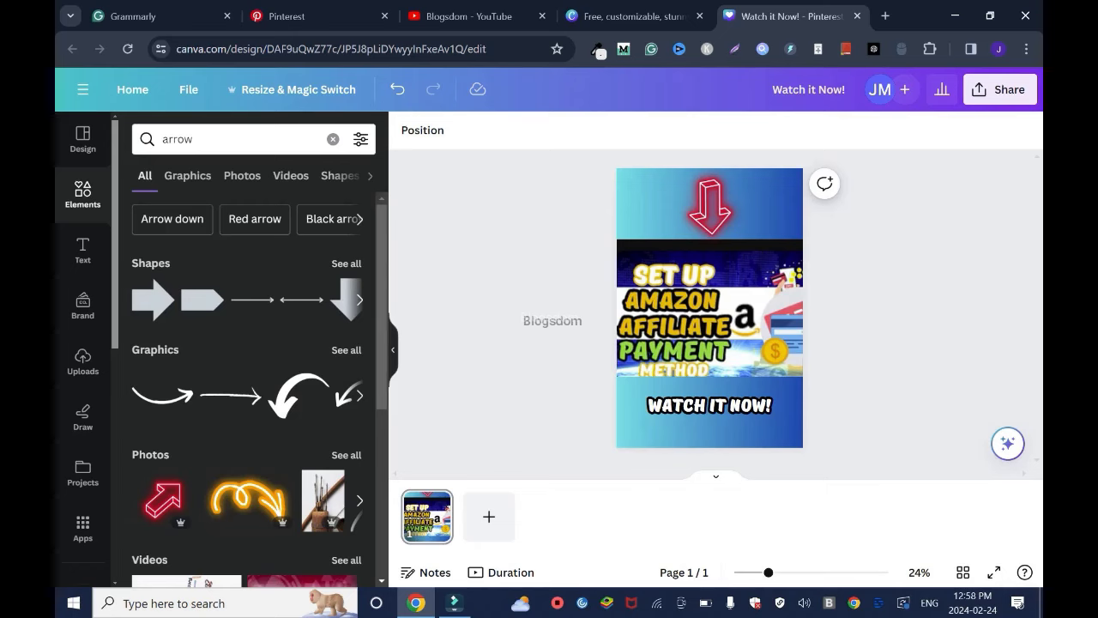
Select the Amazon affiliate video's full title on its YouTube Studio details page
key(ctrl+3)
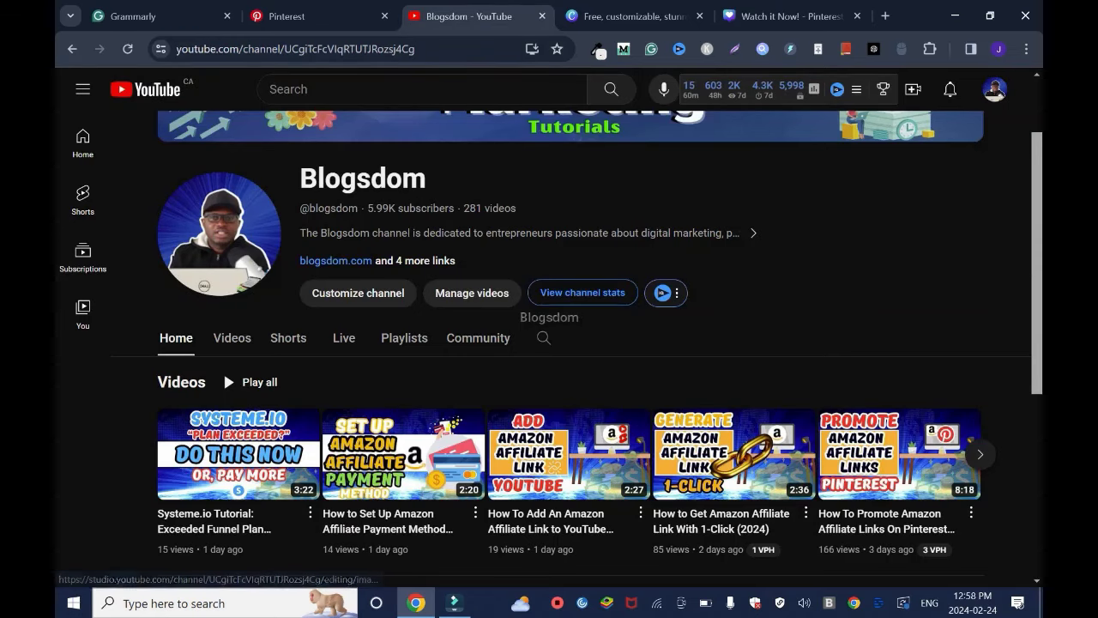
click(403, 453)
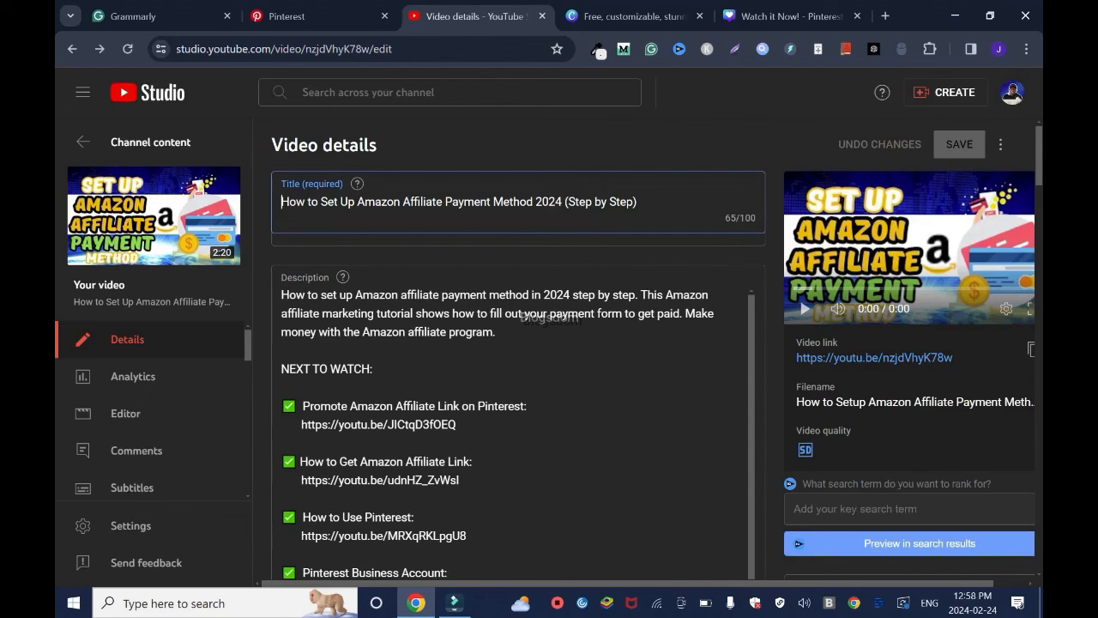
triple_click(459, 201)
key(ctrl+c)
key(ctrl+Tab)
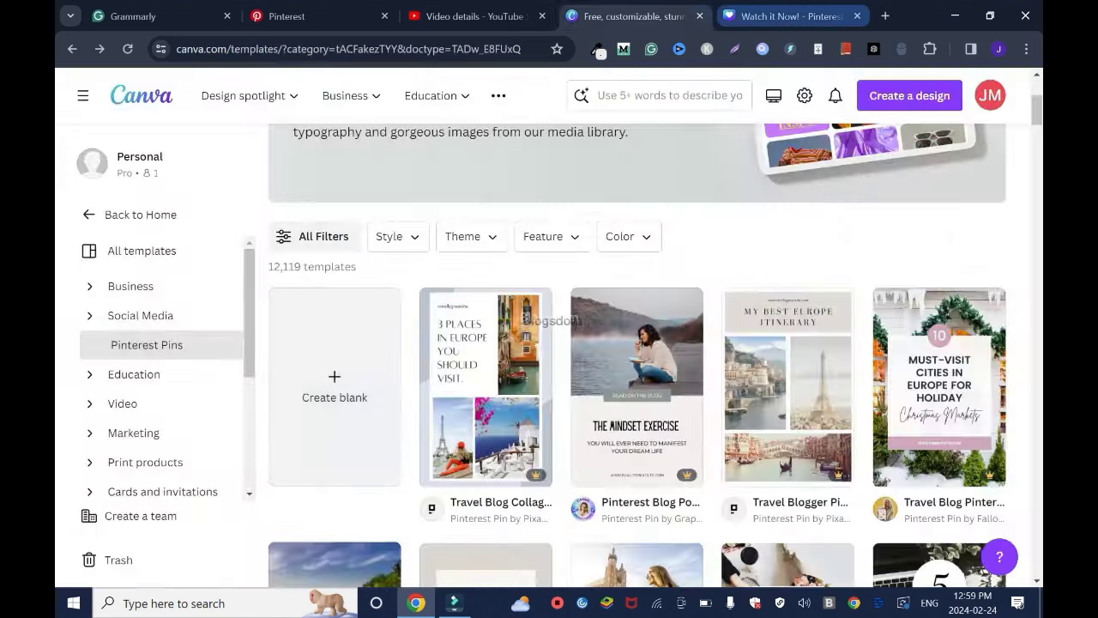
Name the design with the pasted video title plus ' - Pinterest', removing '2024'
key(ctrl+Tab)
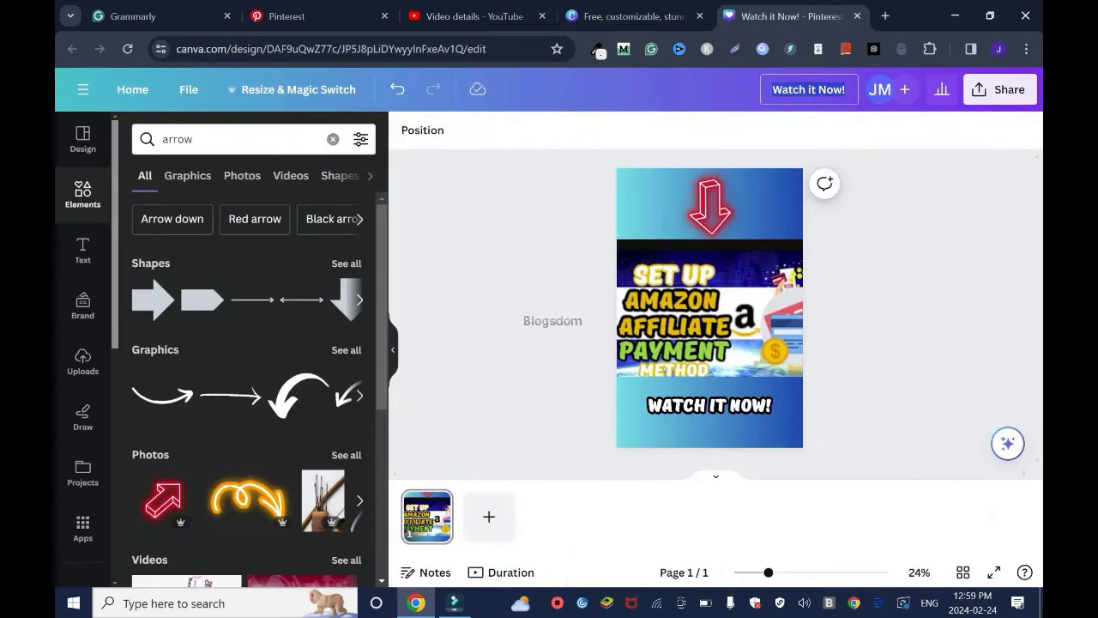
key(ctrl+v)
text(- )
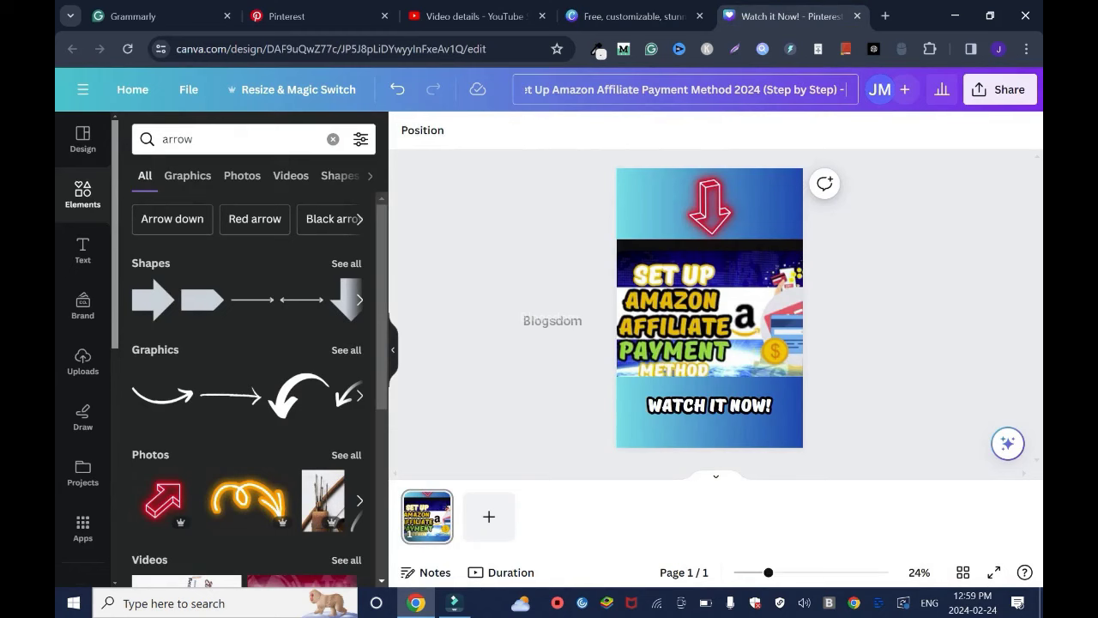
text(Pinterest)
key(Return)
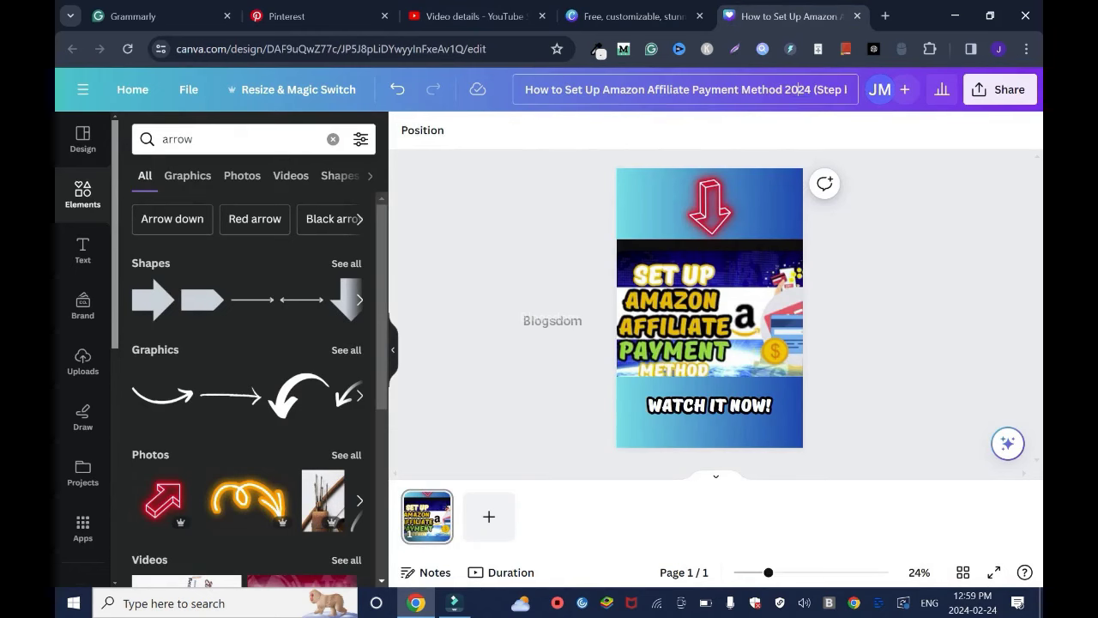
key(BackSpace)
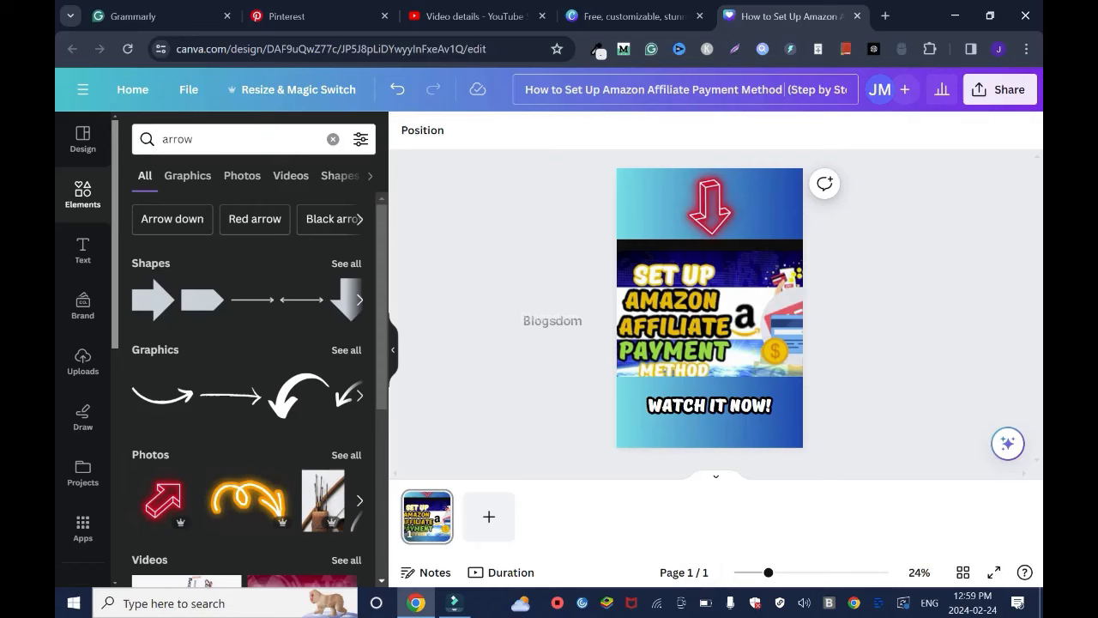
Download the Canva design as a PNG image
click(1000, 89)
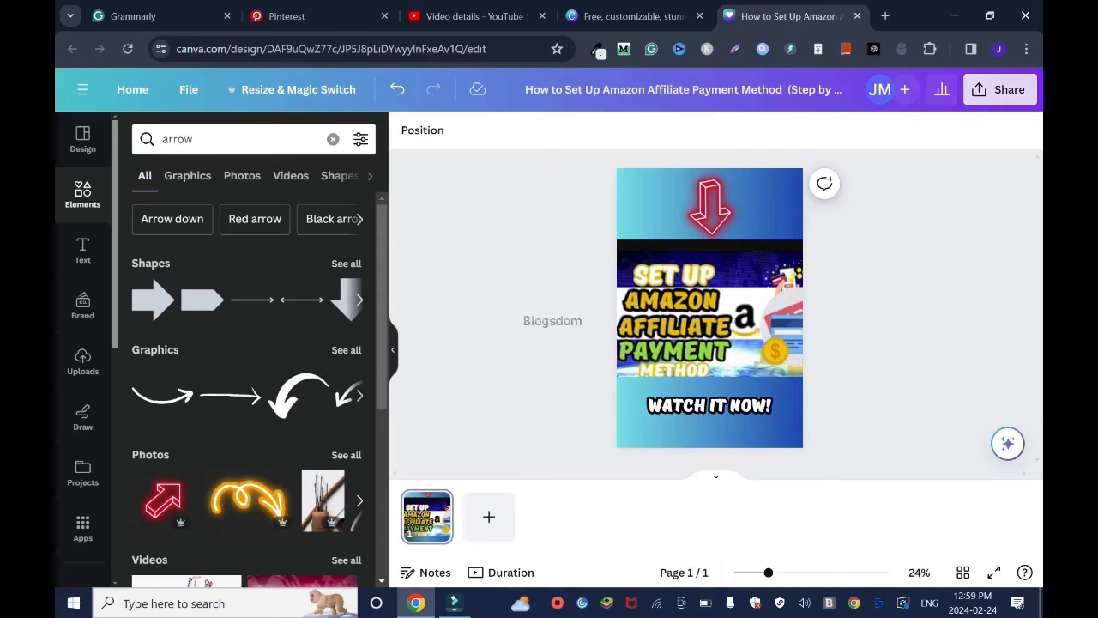
click(779, 478)
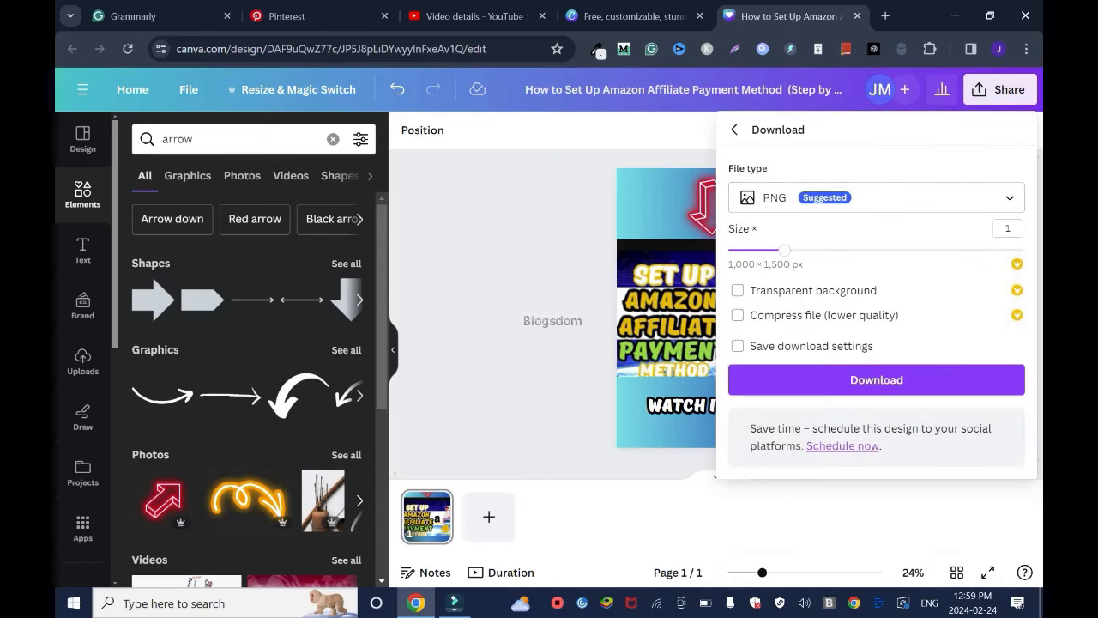
click(876, 379)
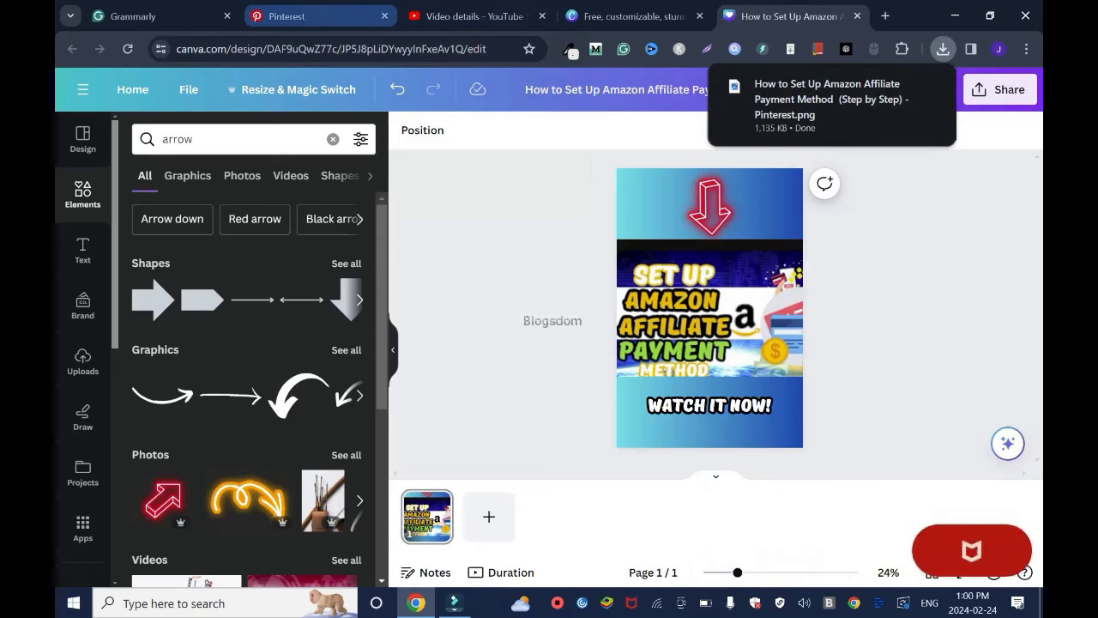
click(292, 15)
Upload the downloaded PNG to the pin and paste the video title as its title
click(319, 390)
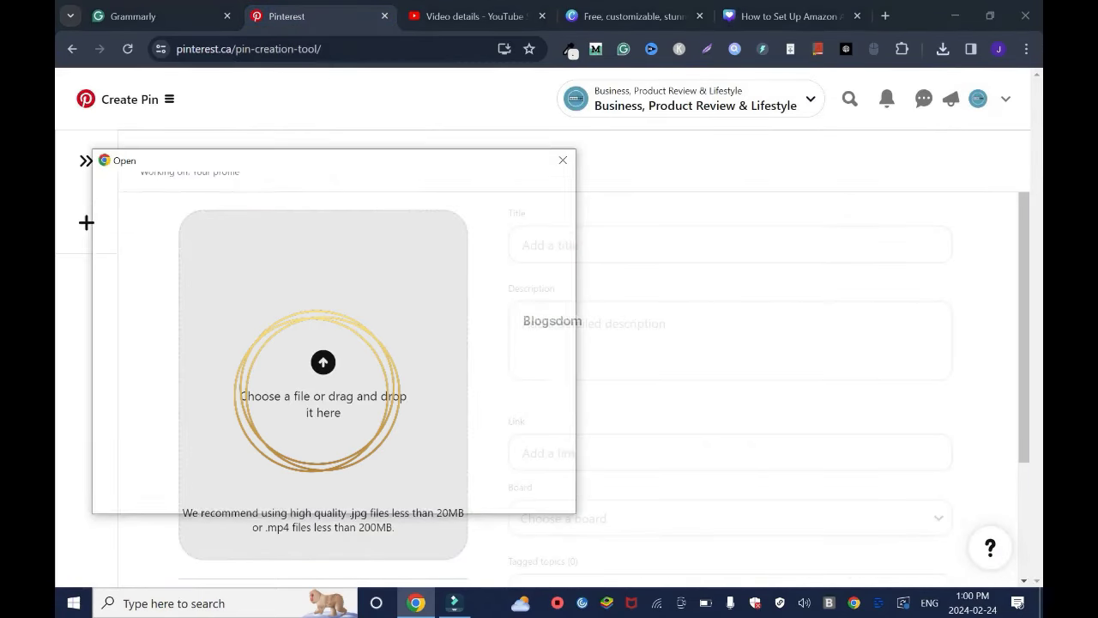
click(450, 494)
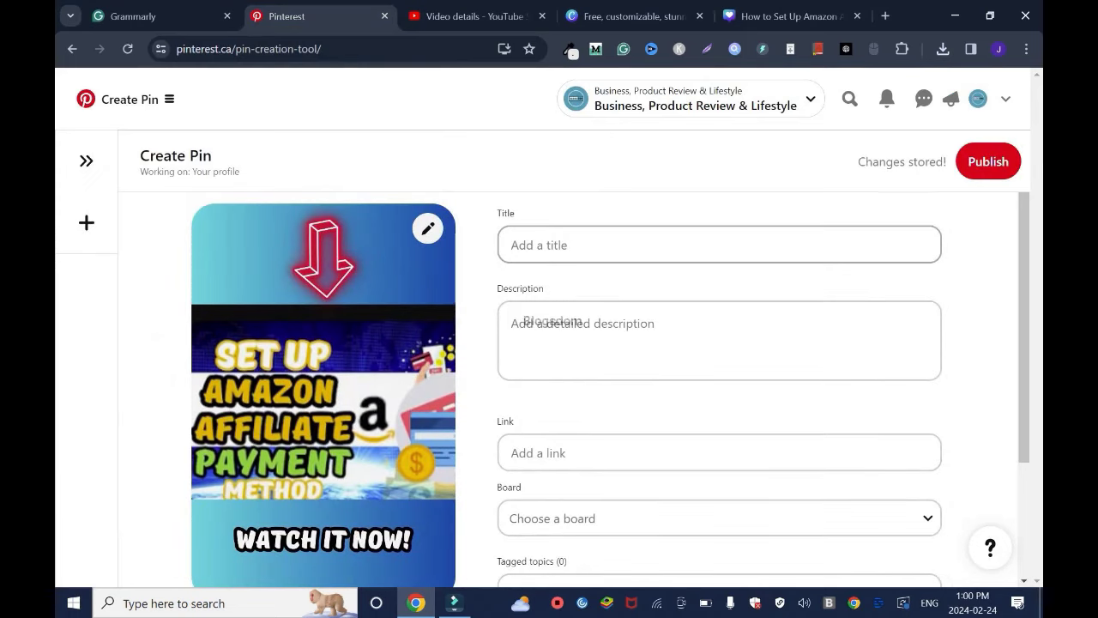
click(471, 16)
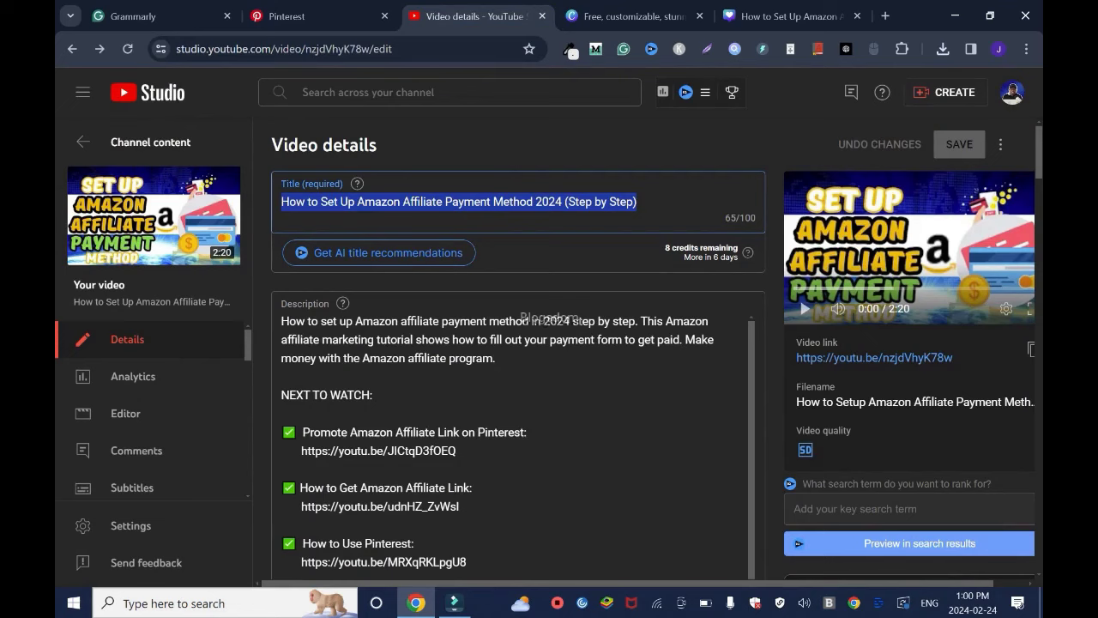
right_click(495, 205)
click(532, 273)
click(287, 15)
text(How to Set Up Amazon Affiliate Payment Method 2024 (Step by Step))
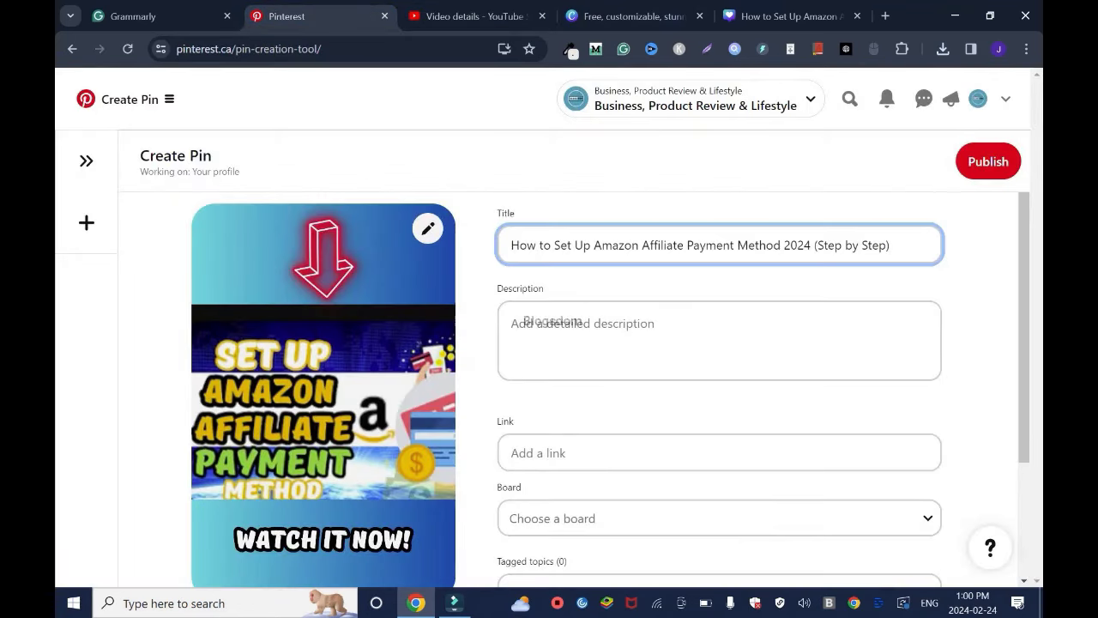
Copy the video's first description paragraph from YouTube Studio into the pin description
click(472, 16)
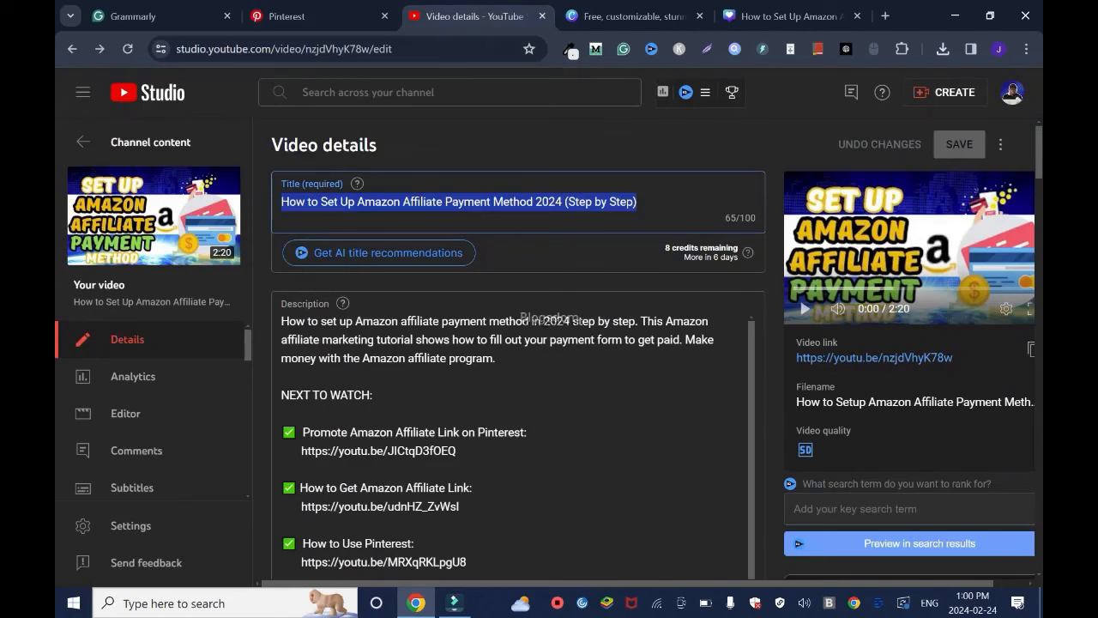
triple_click(421, 343)
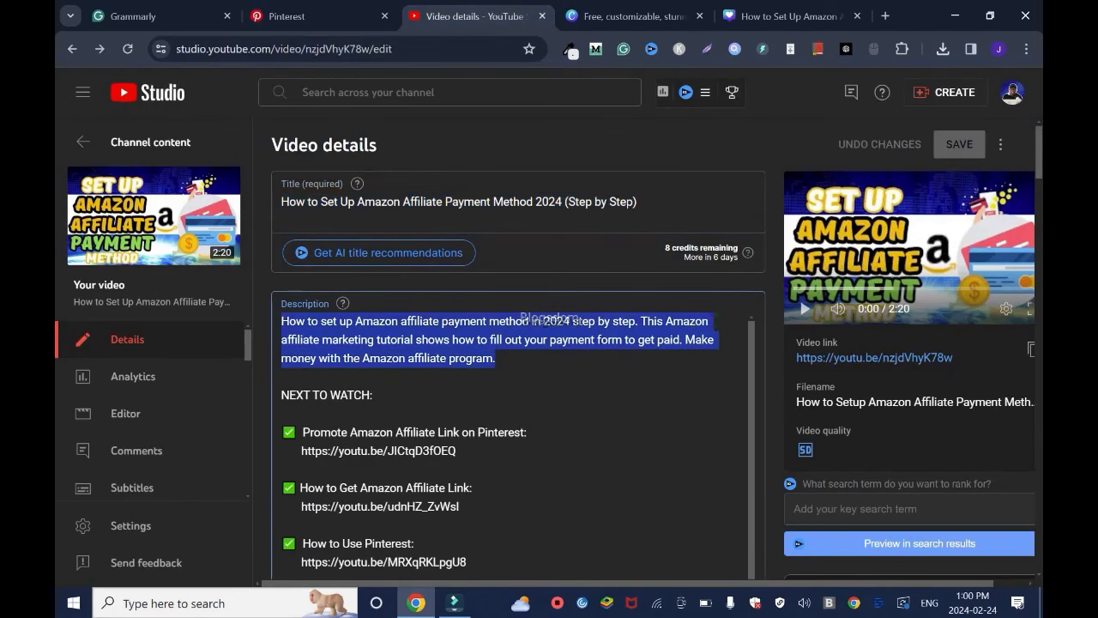
right_click(420, 347)
key(ctrl+c)
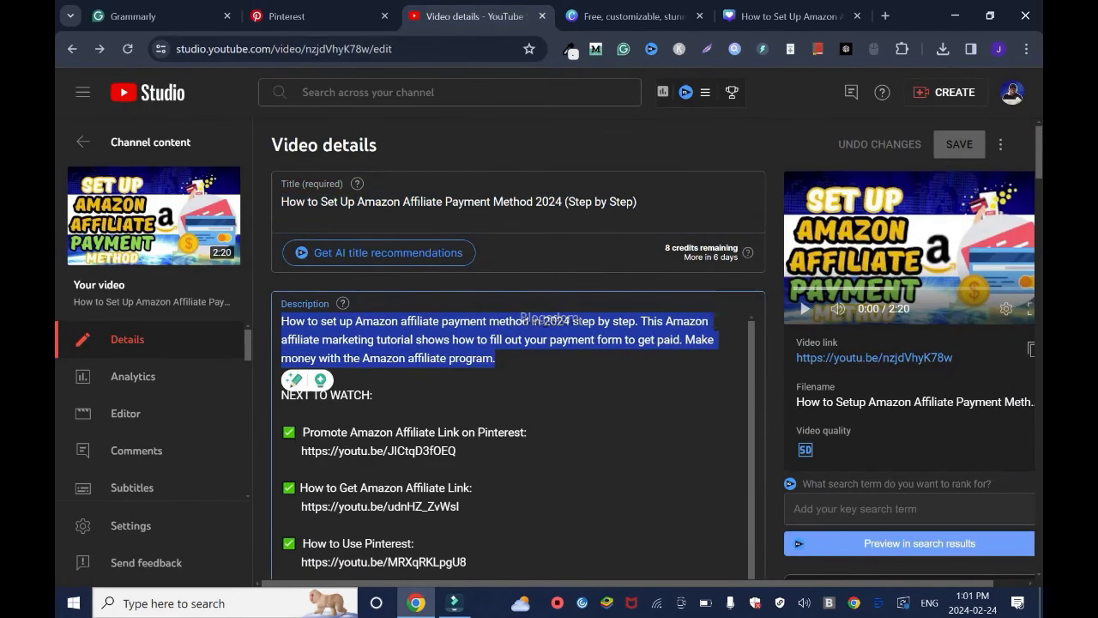
key(ctrl+shift+Tab)
key(ctrl+v)
scroll(549, 343, down, 2)
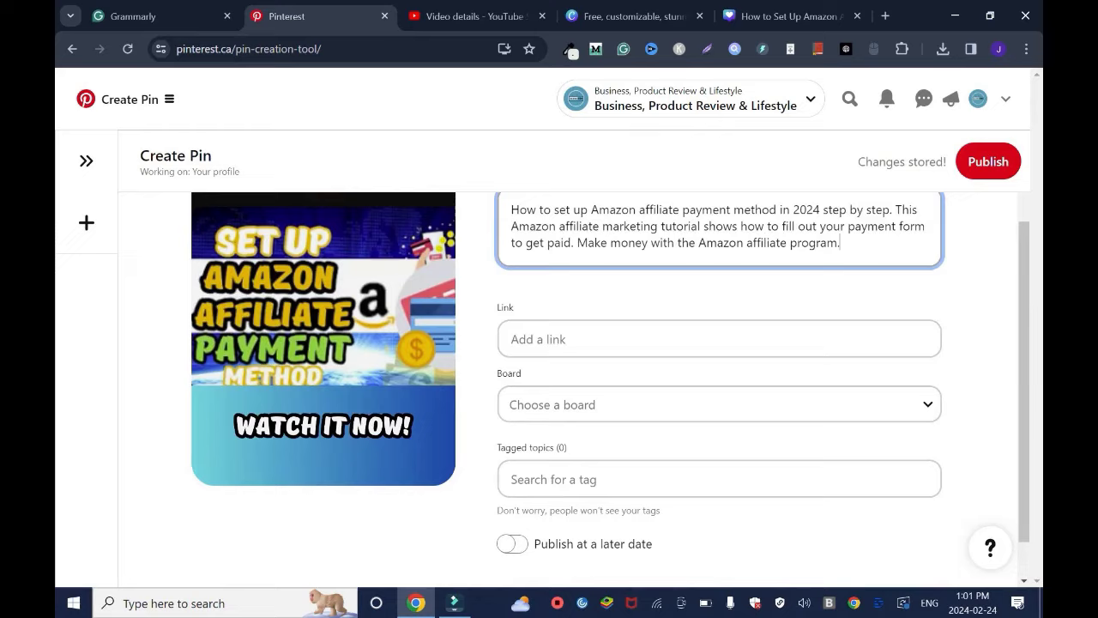
key(ctrl+Tab)
Paste the Amazon affiliate payment video's short YouTube shareable link into the pin's Link field
click(376, 144)
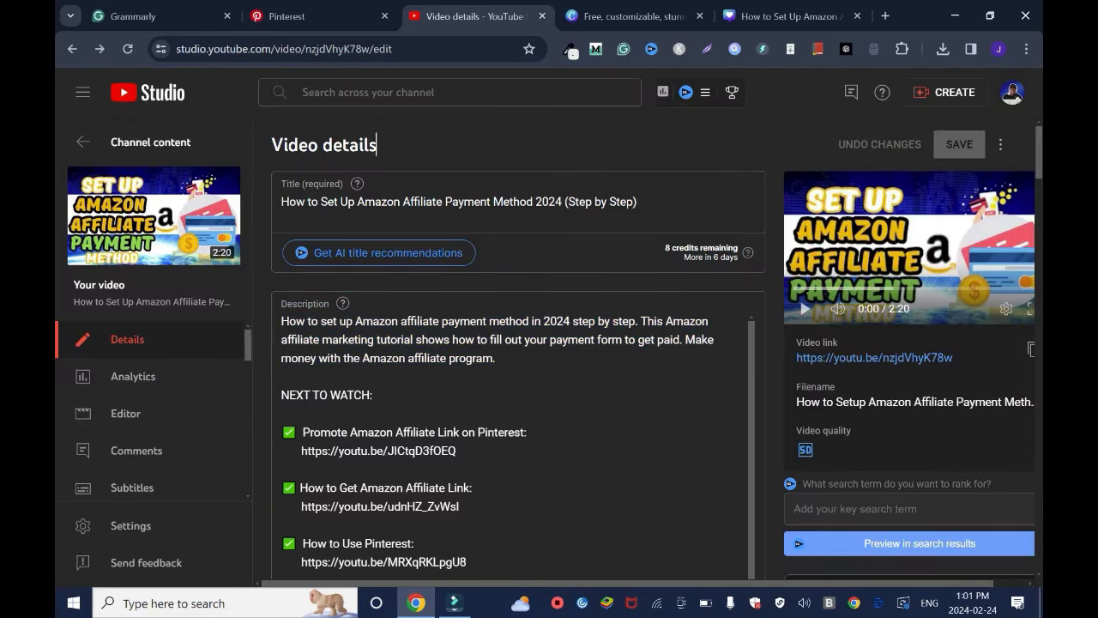
scroll(652, 360, right, 1)
click(999, 349)
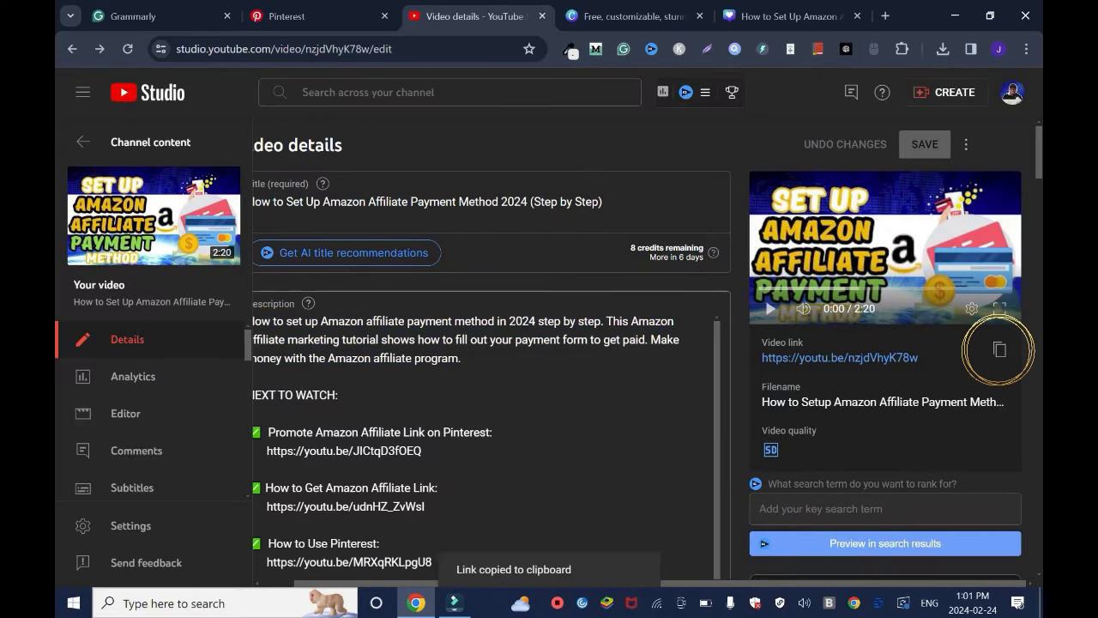
click(83, 141)
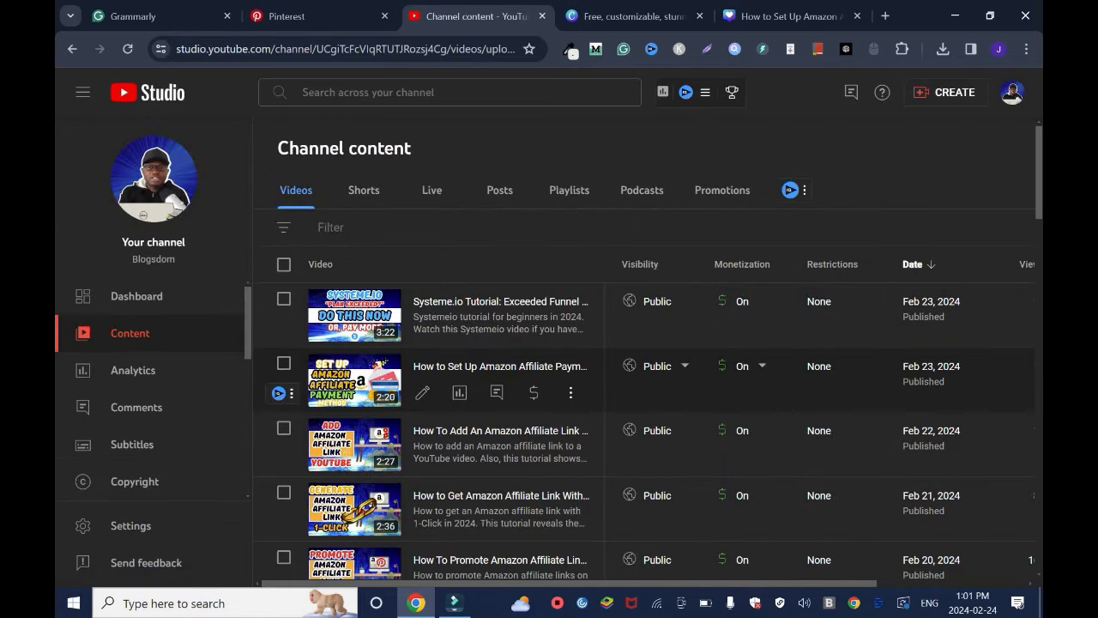
click(570, 392)
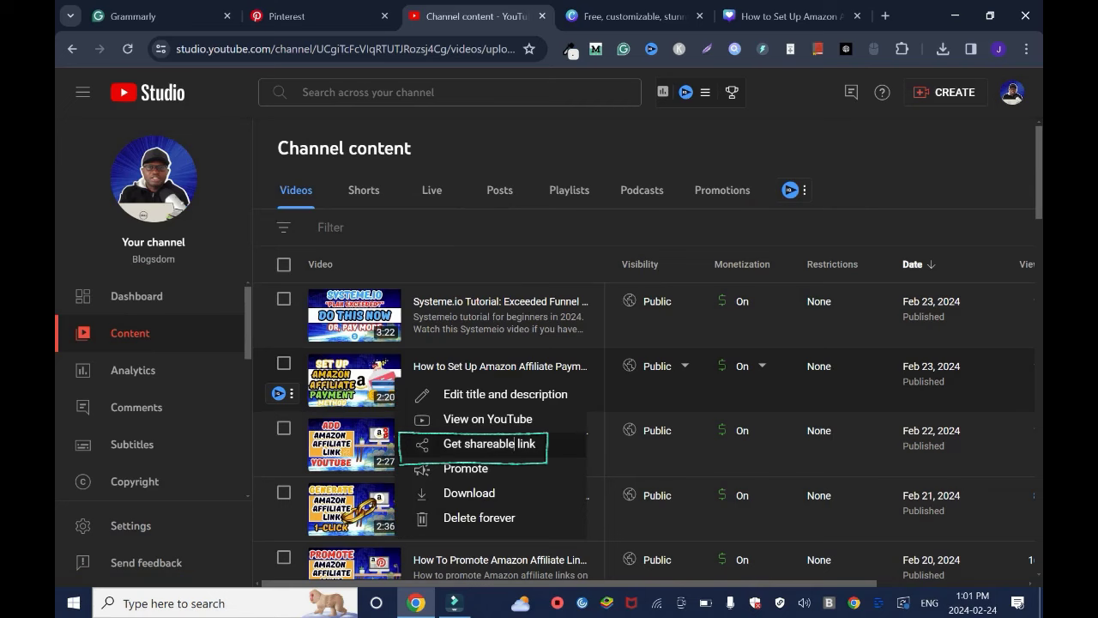
click(489, 443)
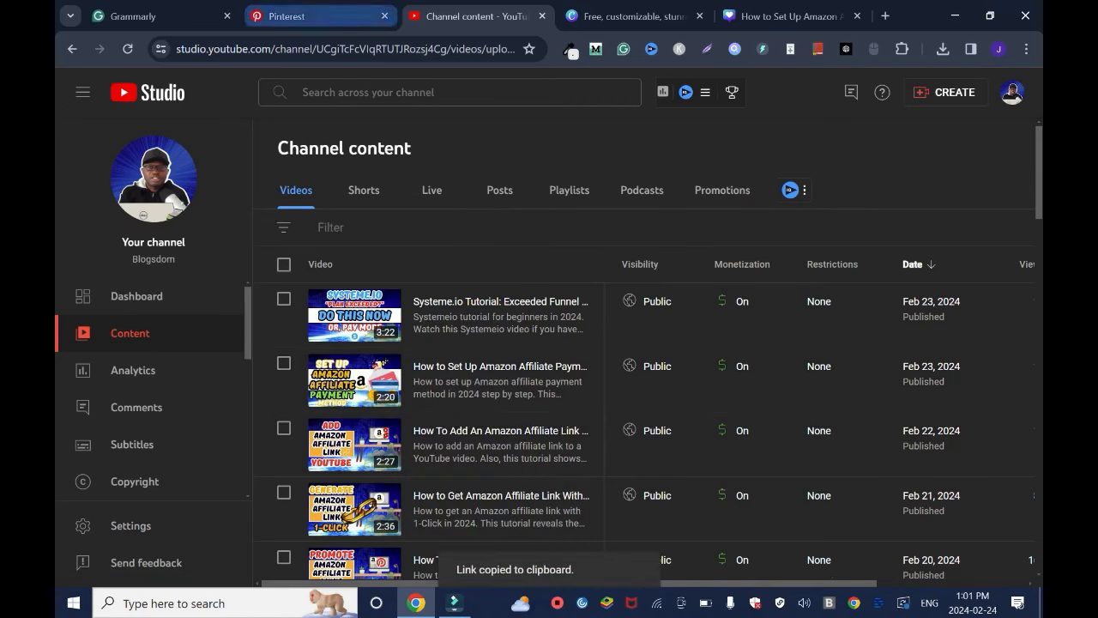
click(286, 15)
click(719, 339)
key(ctrl+v)
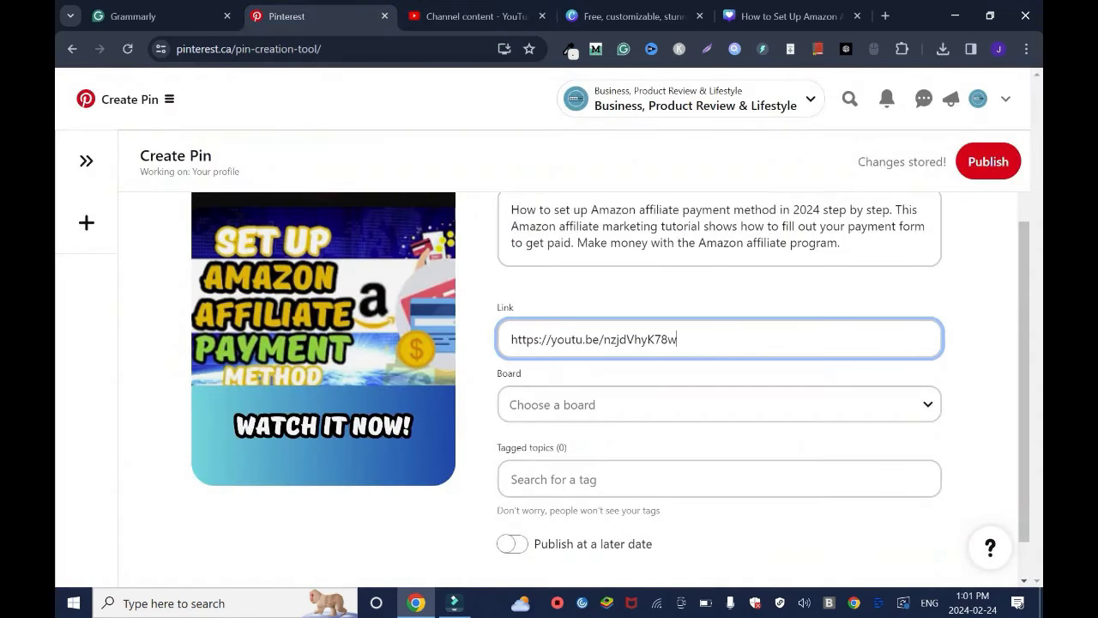
Assign the pin to the existing Amazon board instead of creating a new board
click(718, 405)
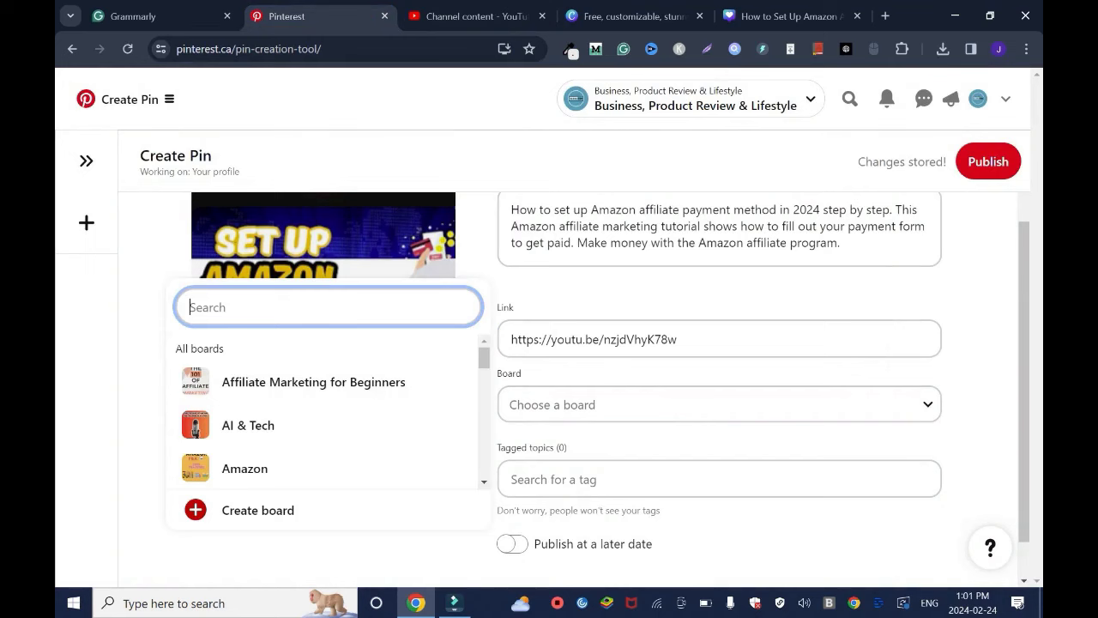
scroll(318, 414, down, 1)
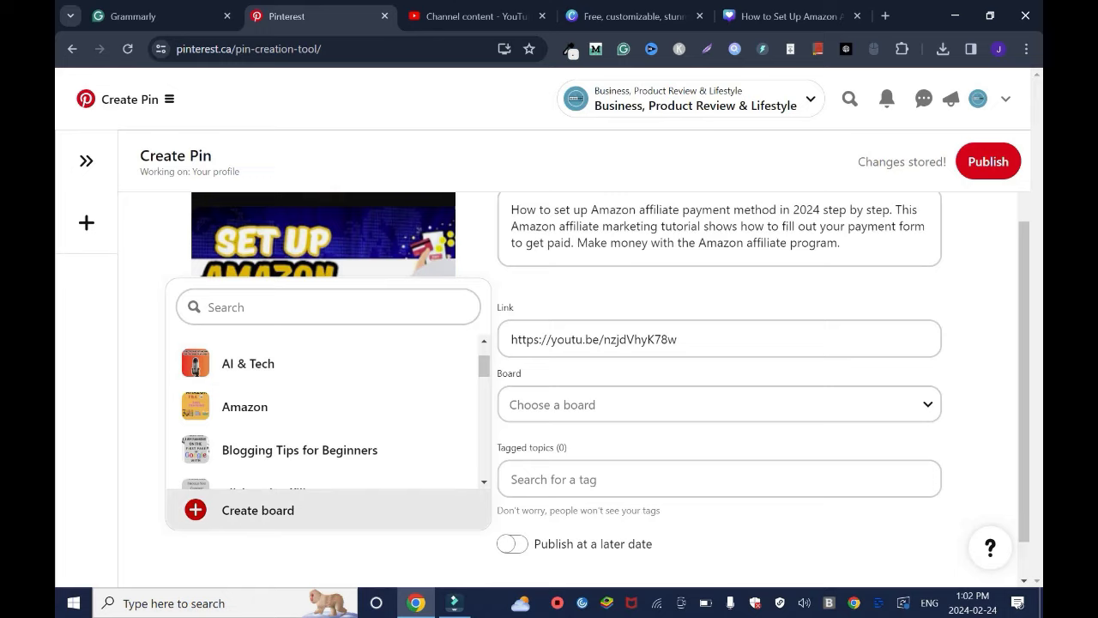
click(257, 509)
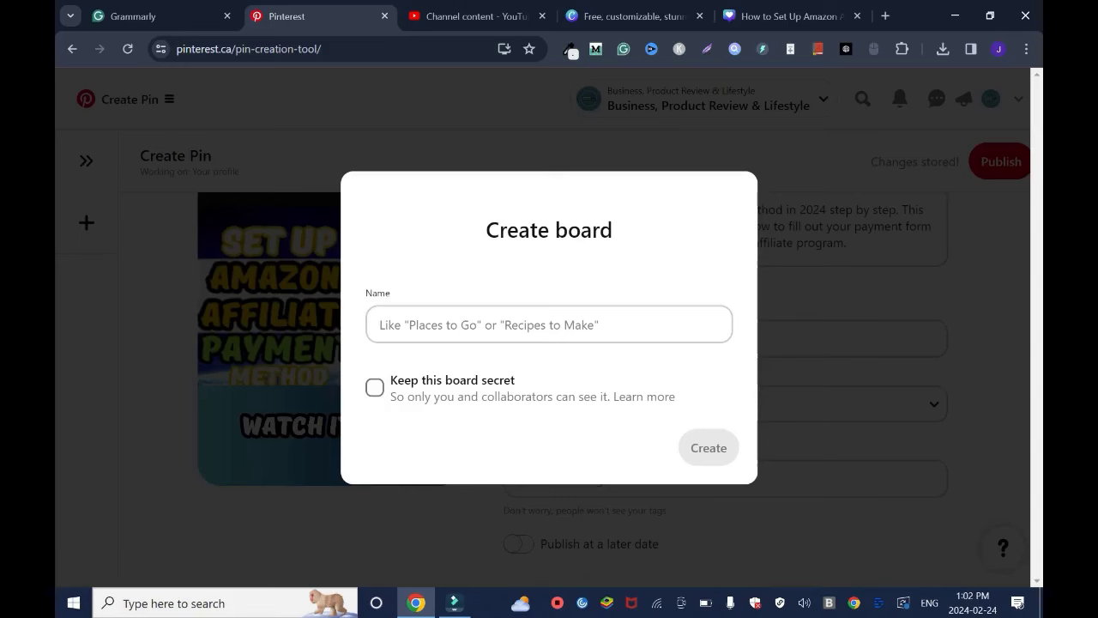
key(Escape)
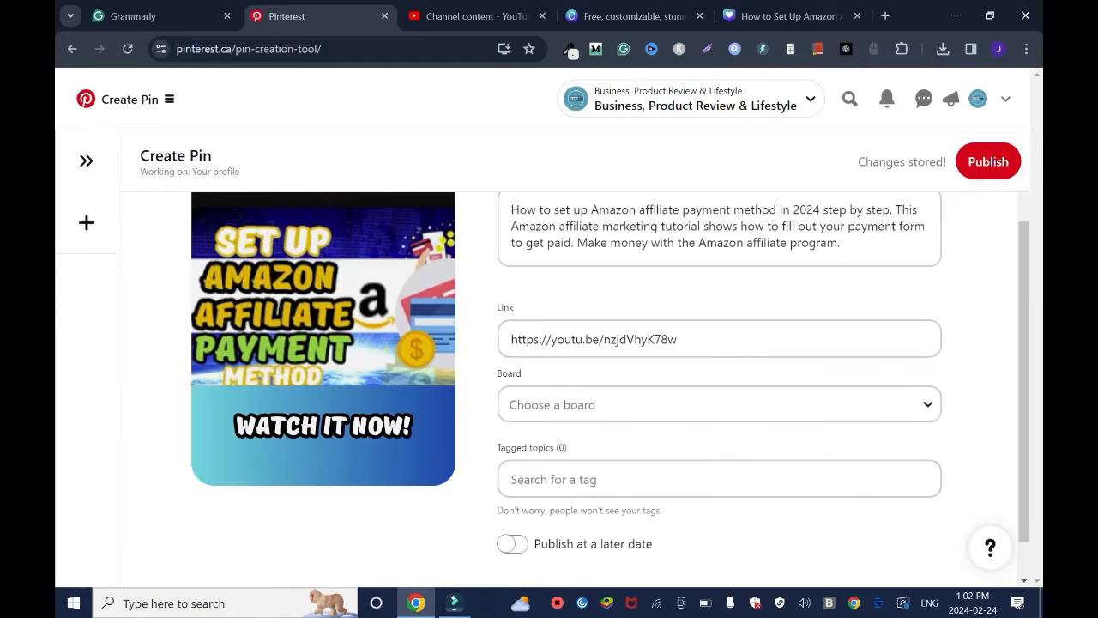
click(719, 404)
click(245, 468)
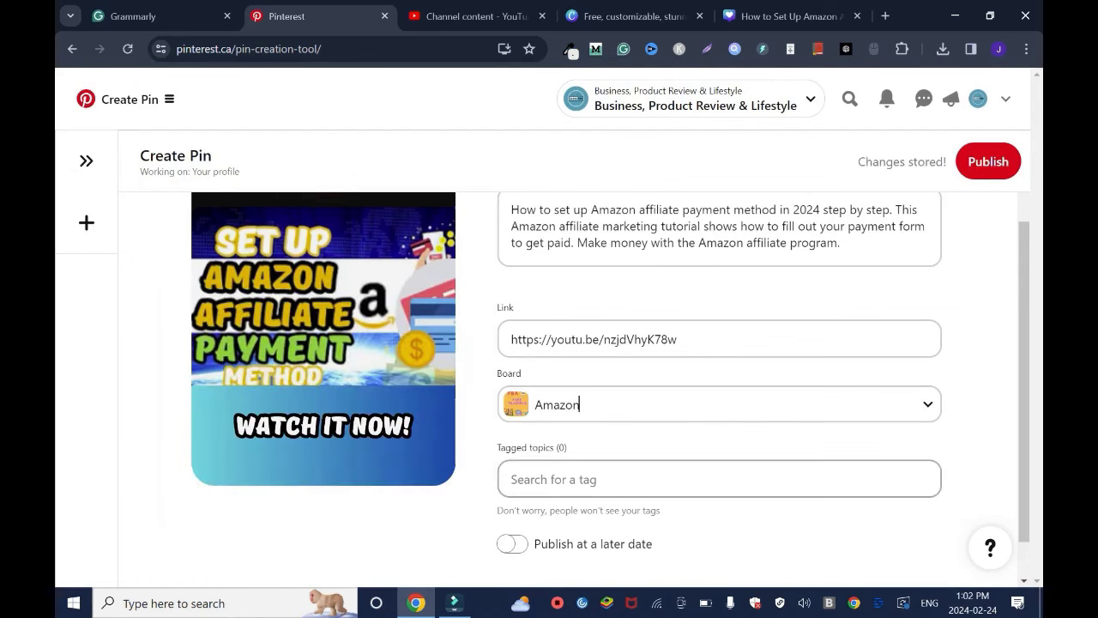
click(718, 479)
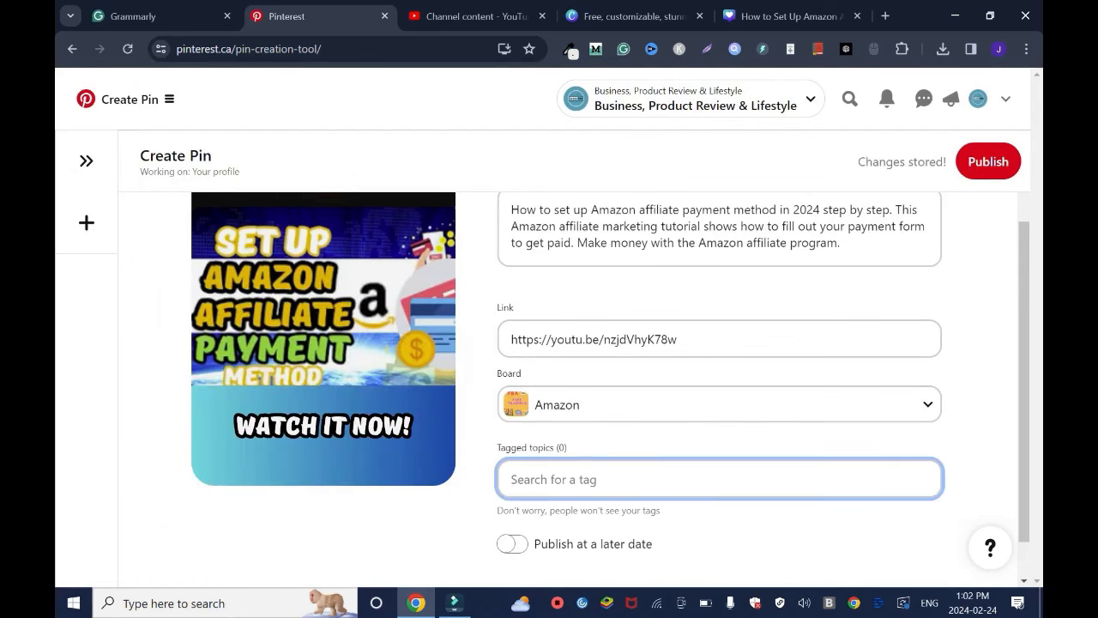
key(ctrl+Tab)
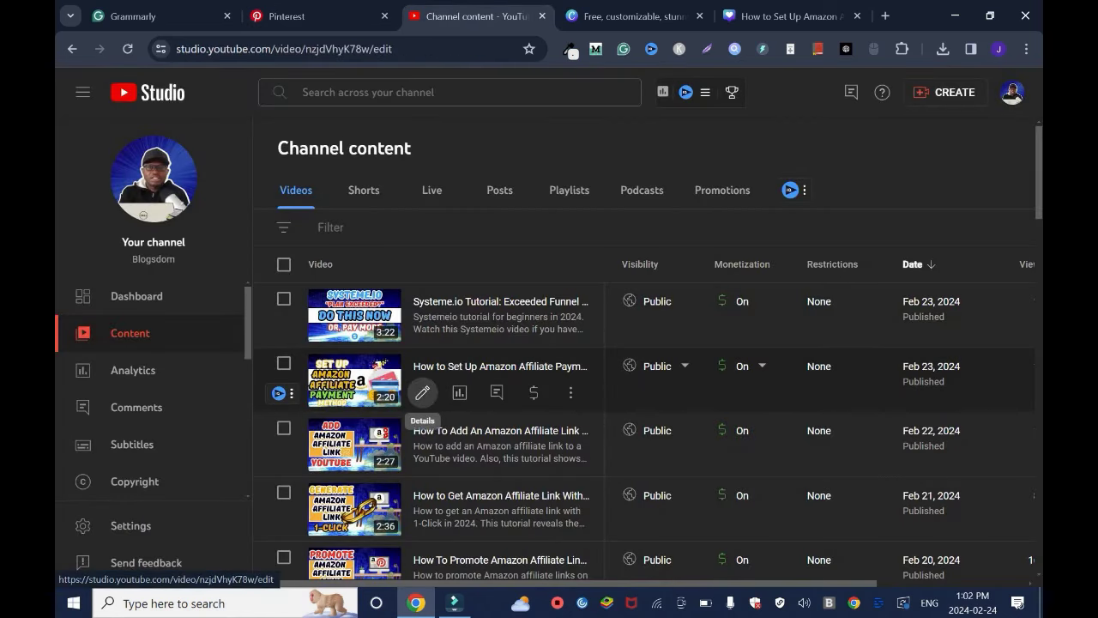
Copy the AmazonAffiliatePaymentMethod hashtag from the video's description into the pin's tags
click(422, 392)
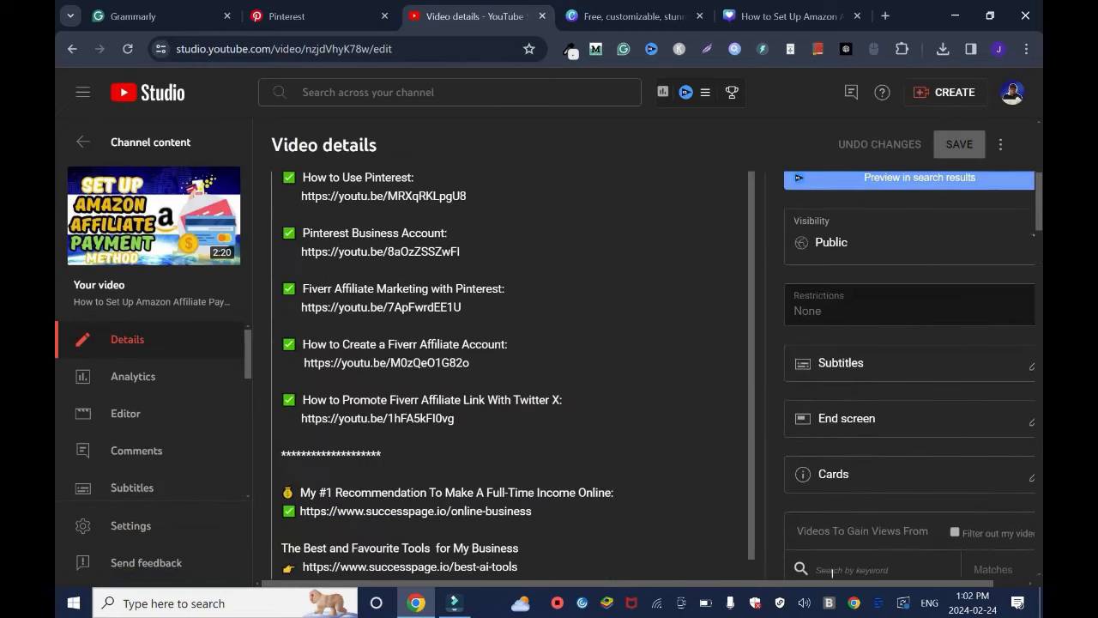
scroll(515, 369, down, 2)
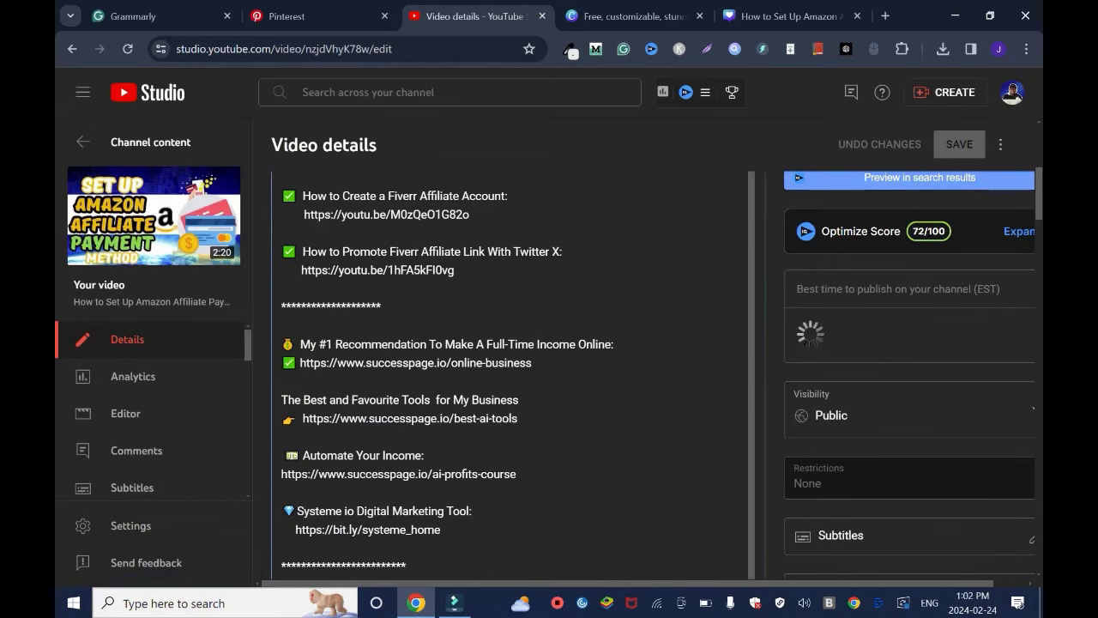
scroll(514, 369, down, 4)
drag(288, 360, 455, 360)
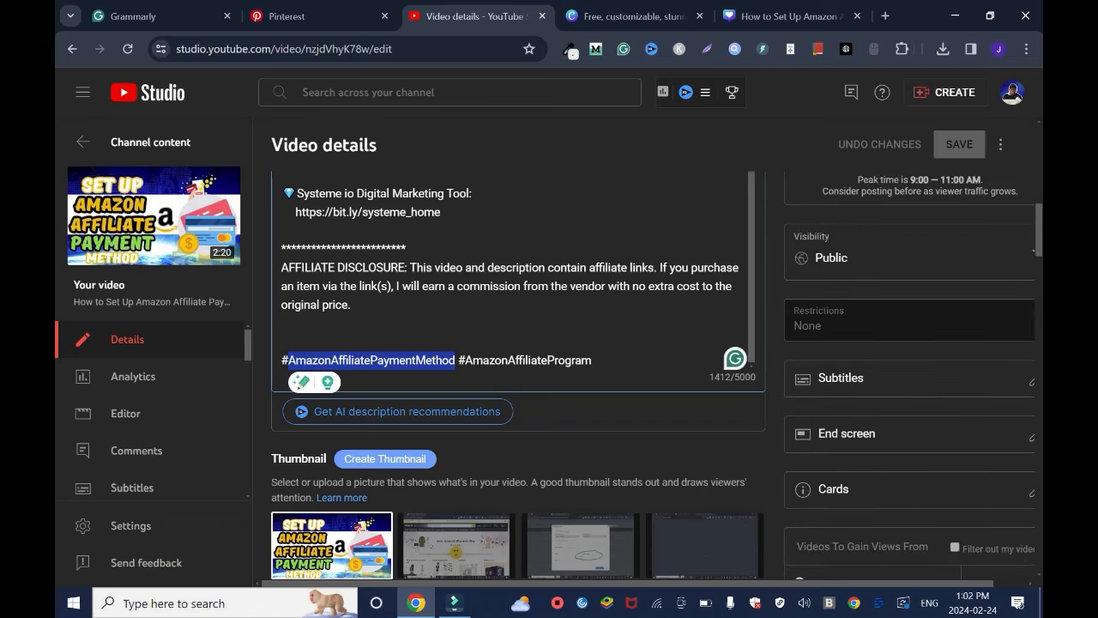
key(ctrl+c)
key(ctrl+2)
key(ctrl+v)
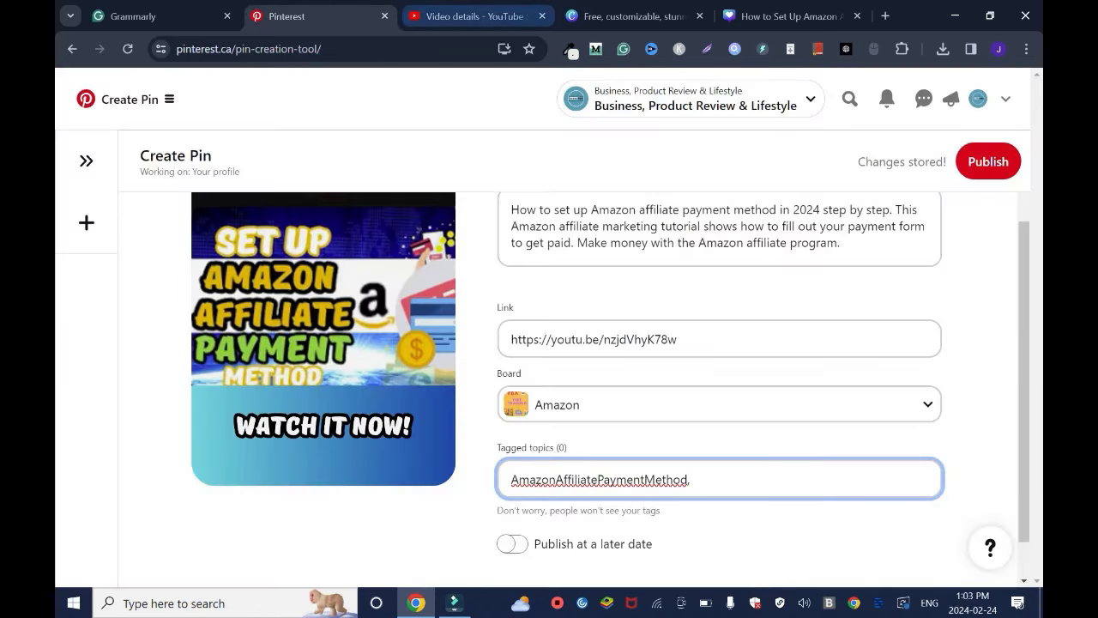
Add the AmazonAffiliateProgram hashtag to the pin's tags
click(474, 16)
drag(465, 360, 592, 360)
key(ctrl+shift+Tab)
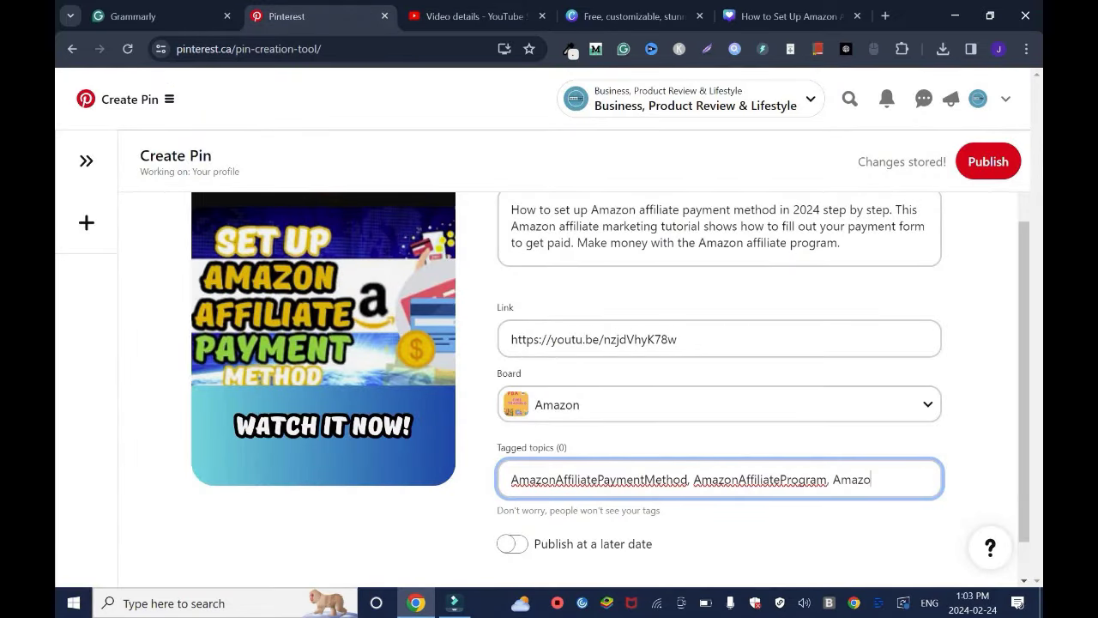
click(978, 429)
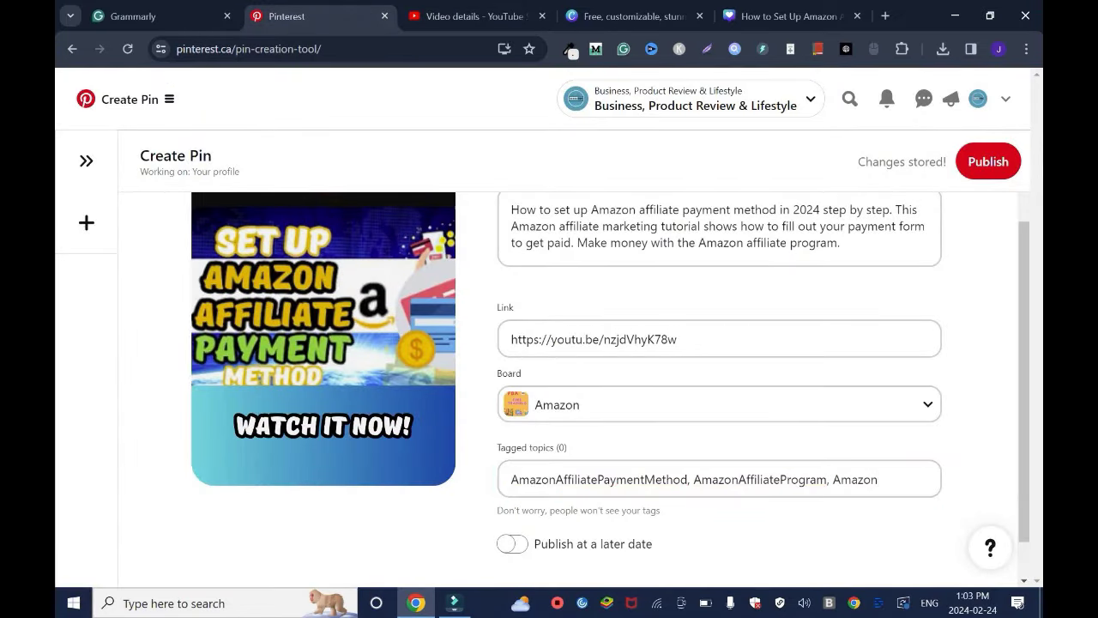
scroll(941, 339, down, 1)
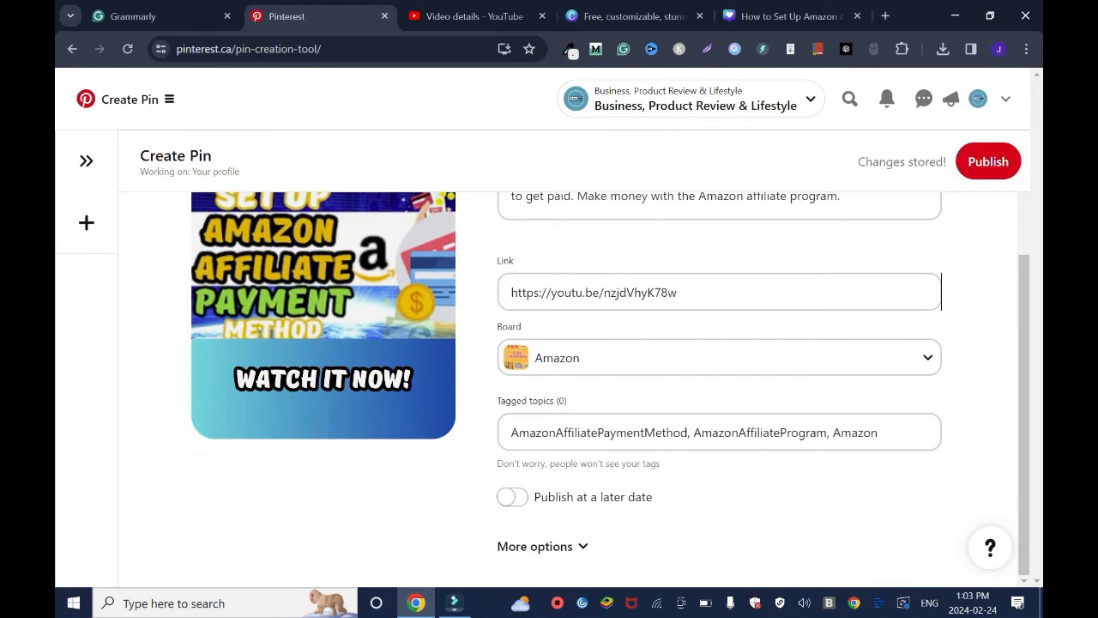
click(512, 497)
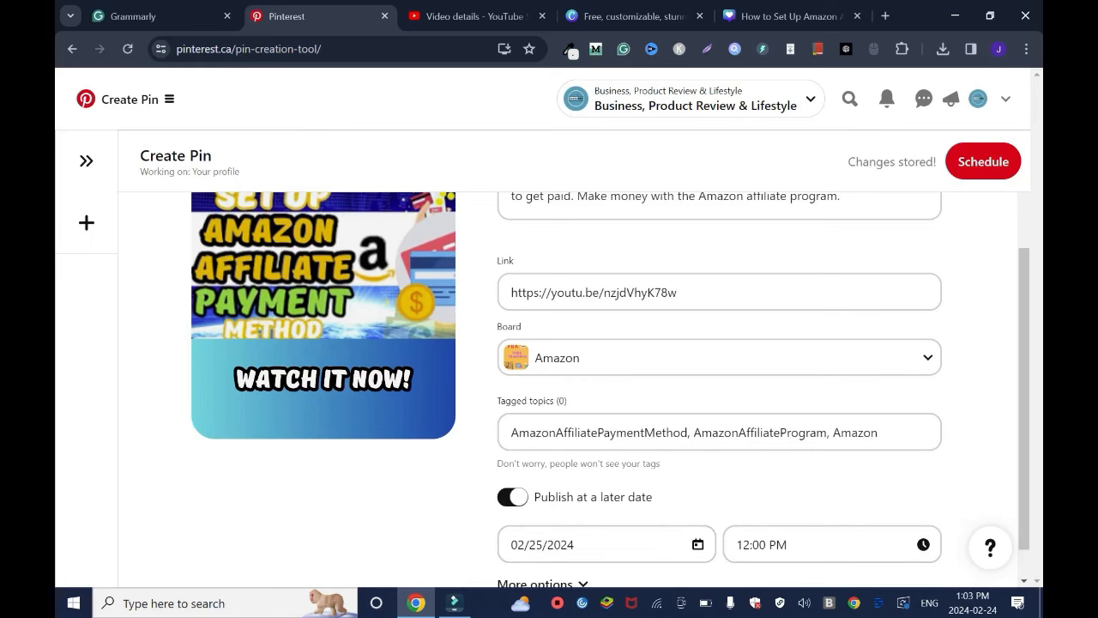
scroll(610, 390, down, 1)
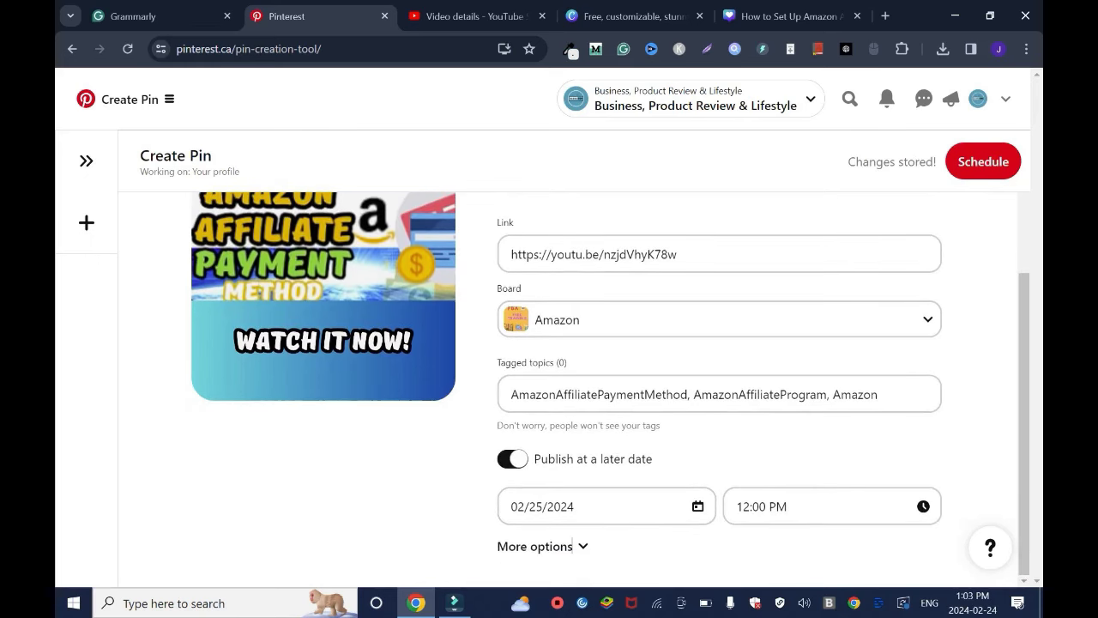
click(540, 545)
scroll(573, 429, down, 3)
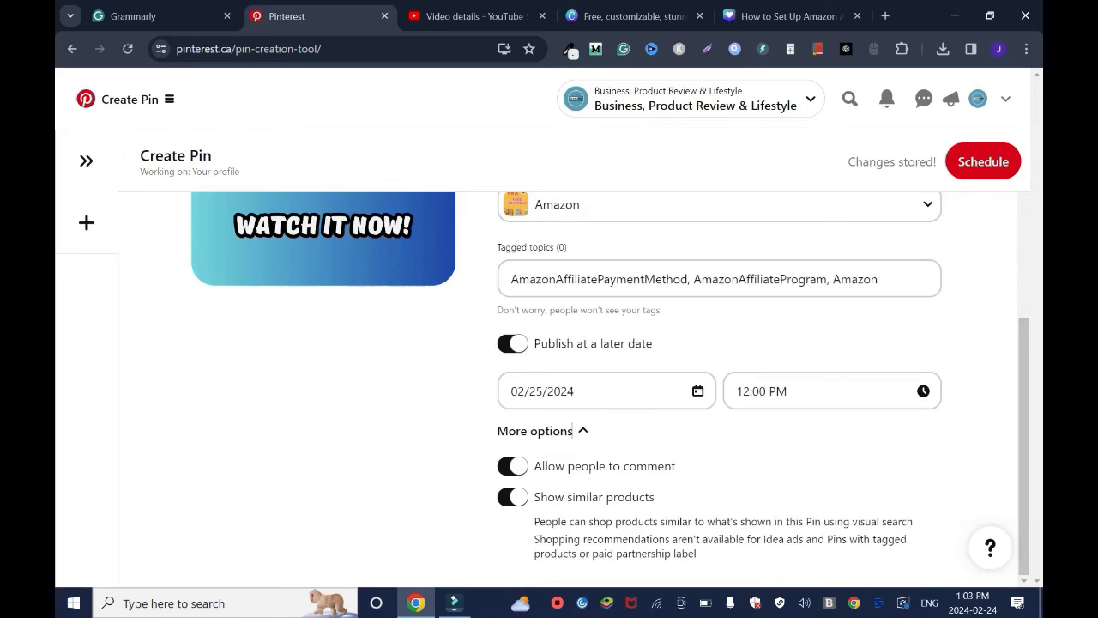
click(512, 343)
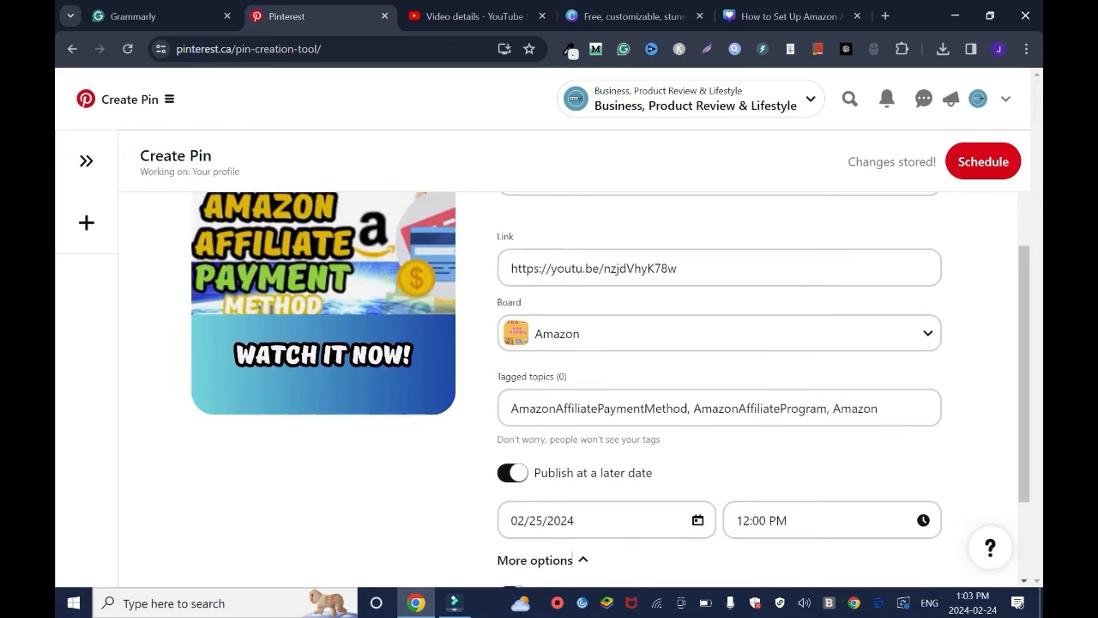
scroll(601, 386, down, 1)
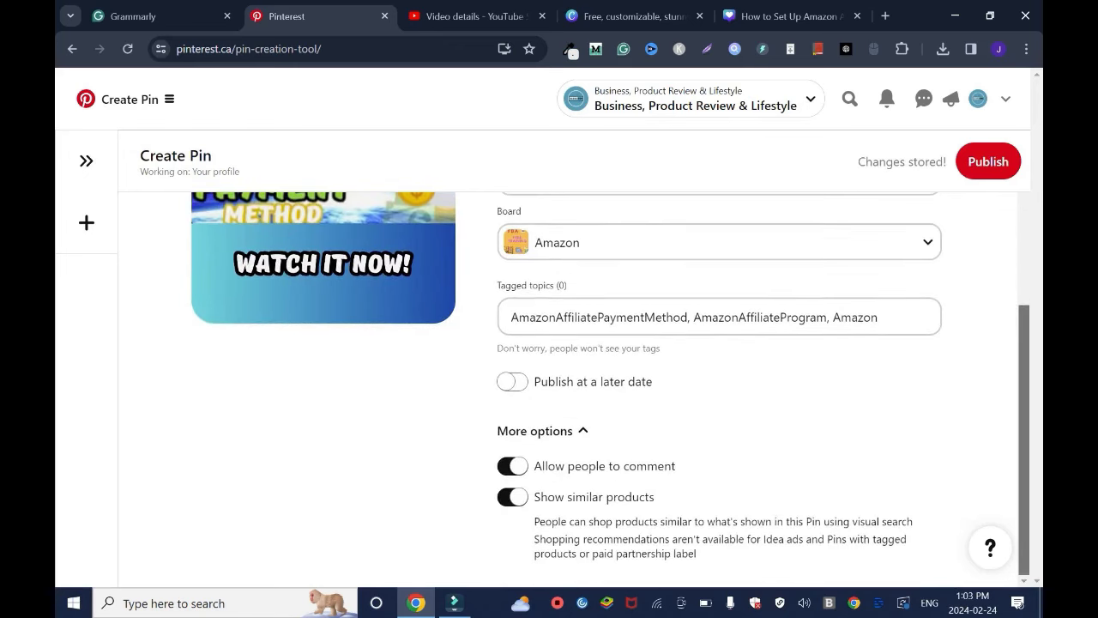
scroll(600, 386, up, 4)
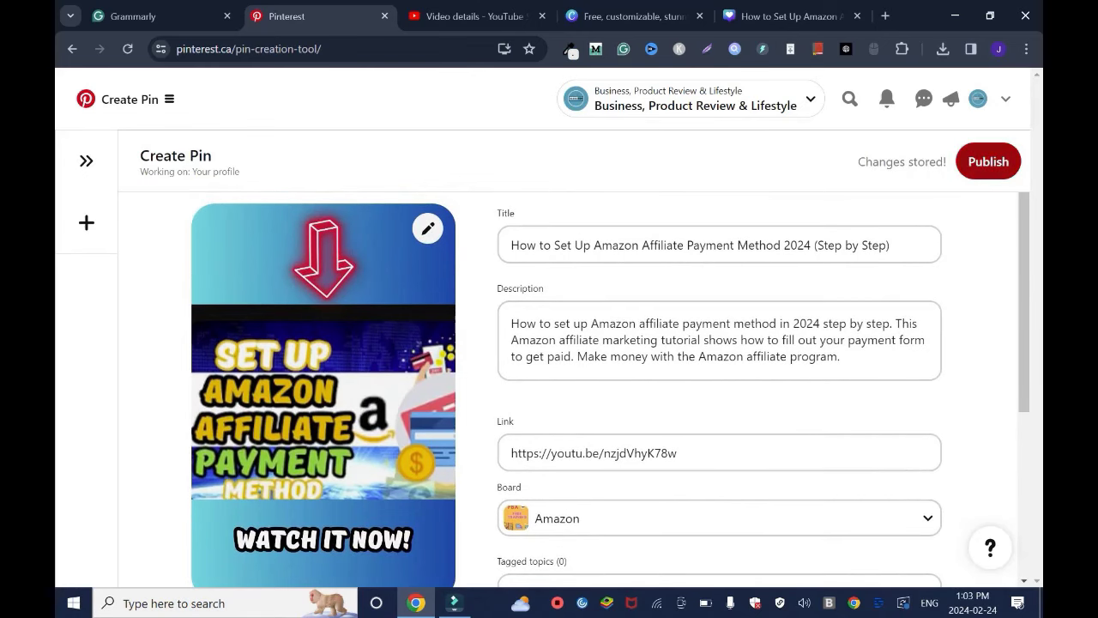
Publish the pin and view its newly published page
click(988, 162)
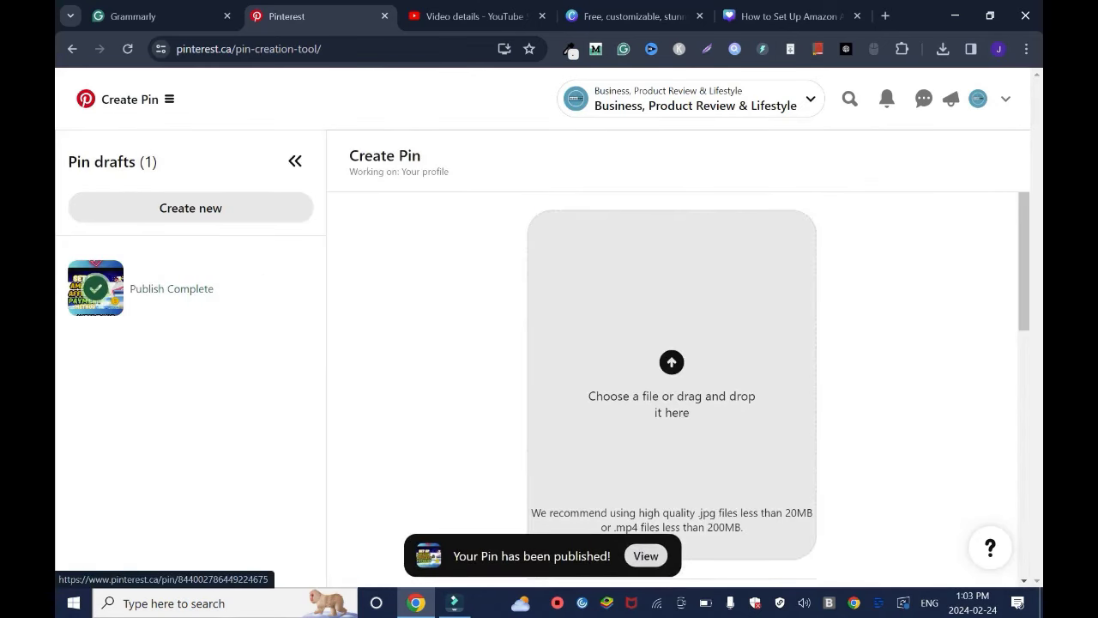
click(646, 555)
scroll(549, 360, down, 3)
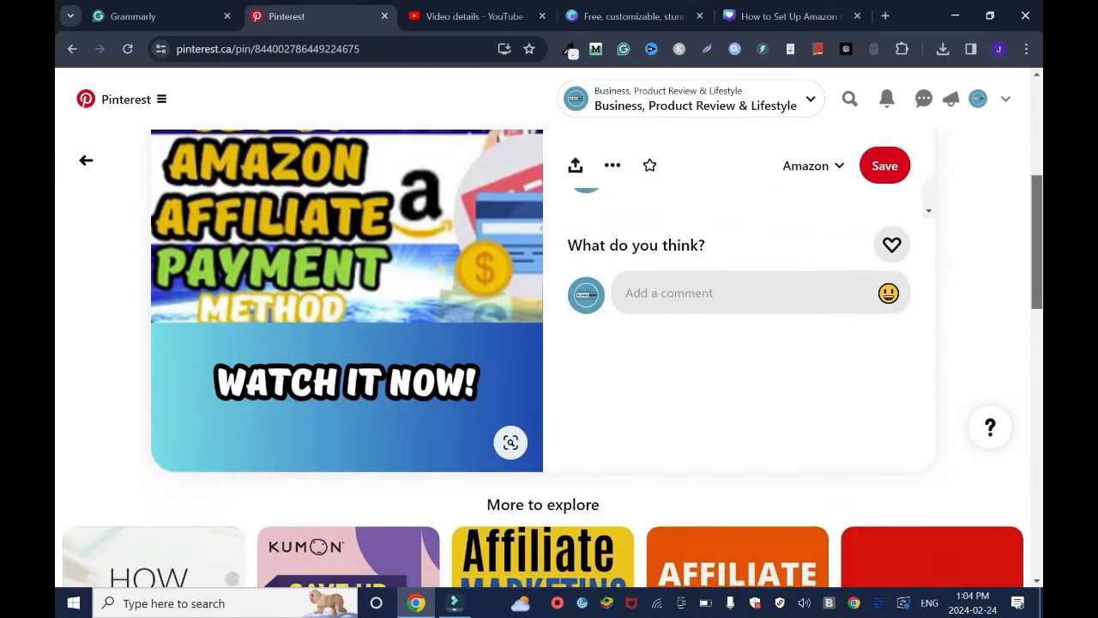
scroll(550, 360, down, 1)
scroll(549, 360, down, 1)
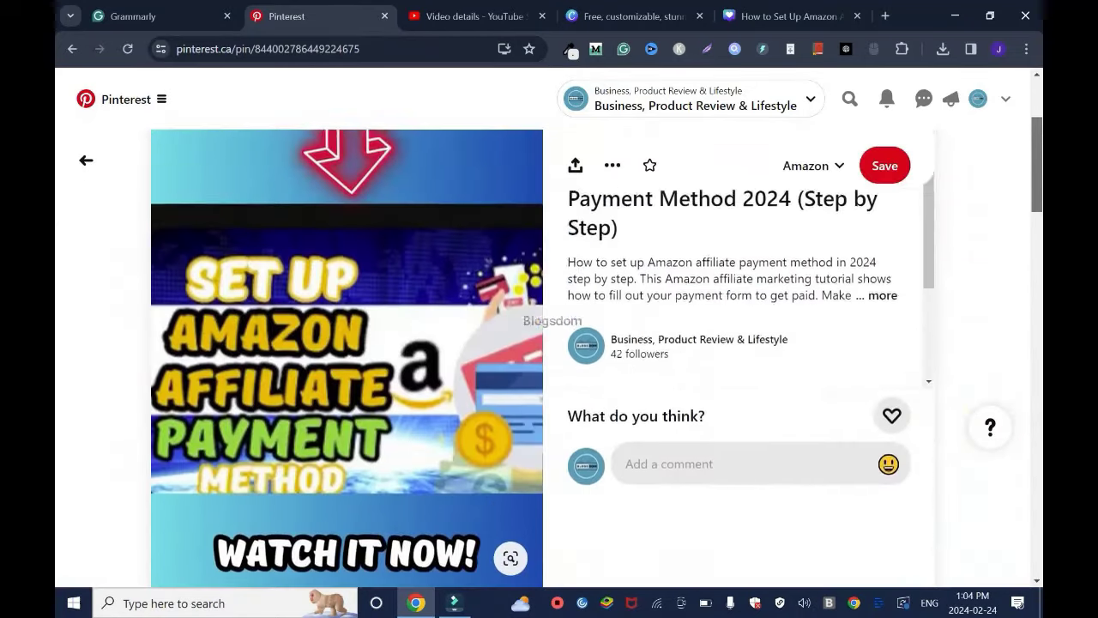
scroll(549, 360, down, 5)
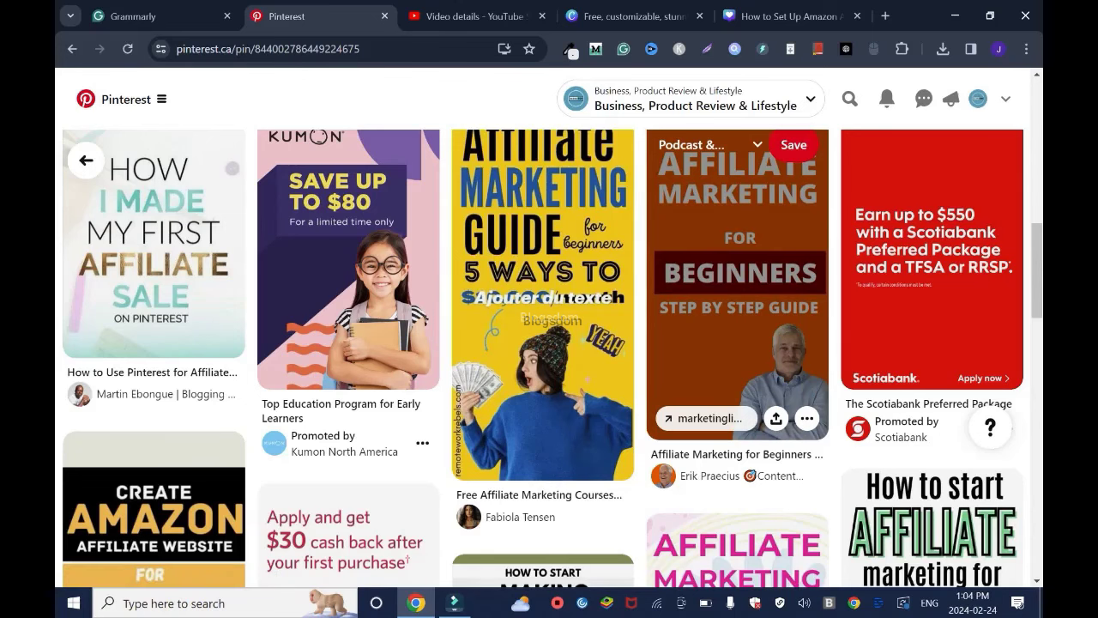
Save the published pin to the Amazon board
click(738, 145)
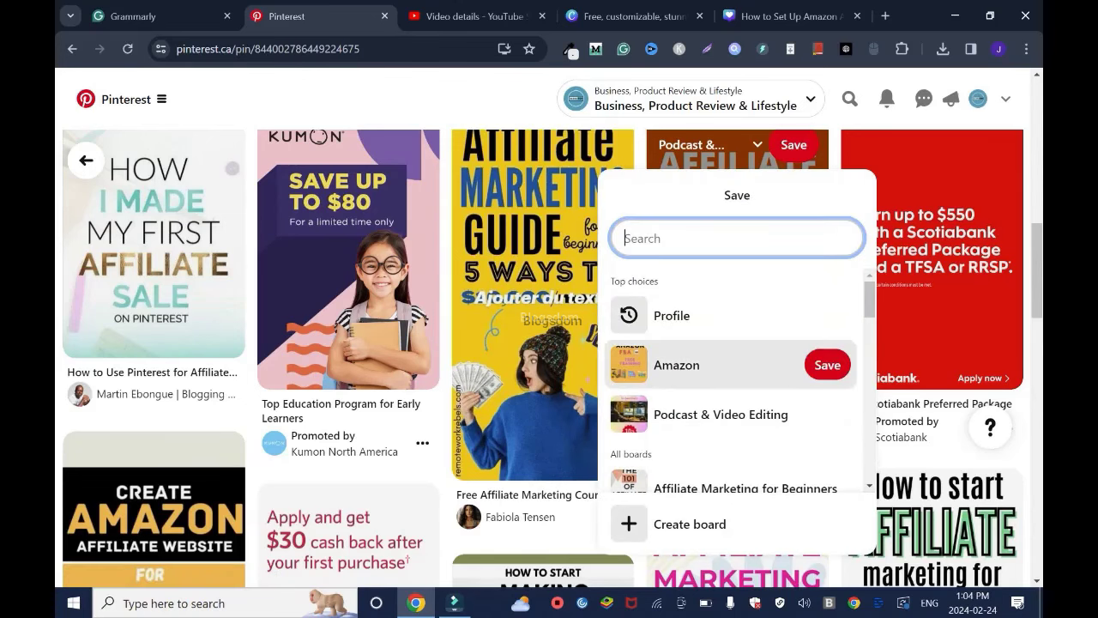
key(Escape)
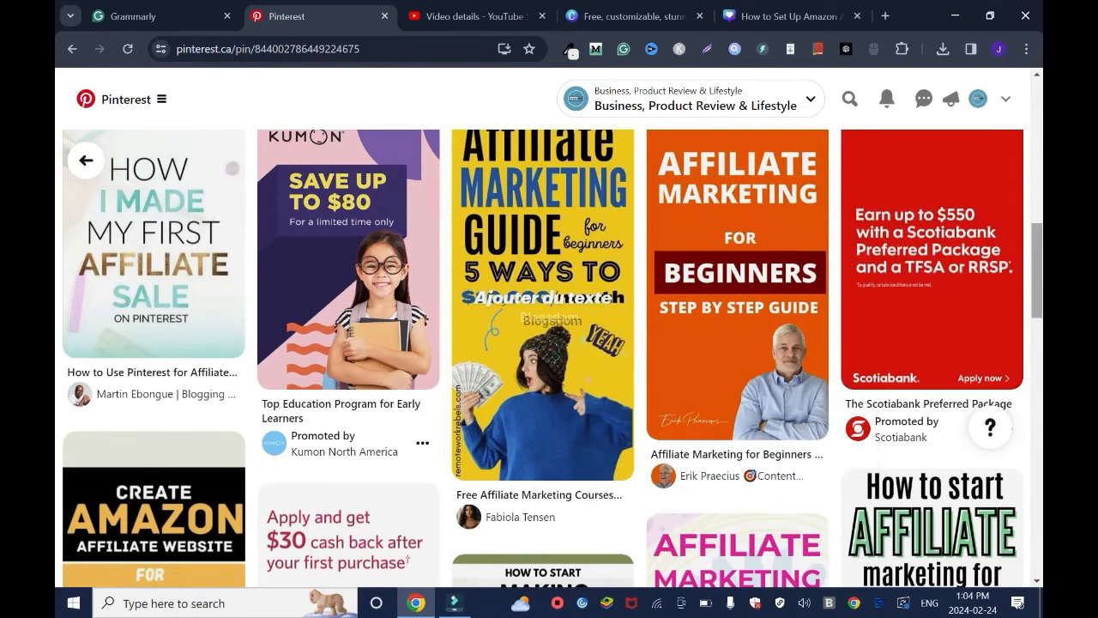
scroll(154, 361, down, 2)
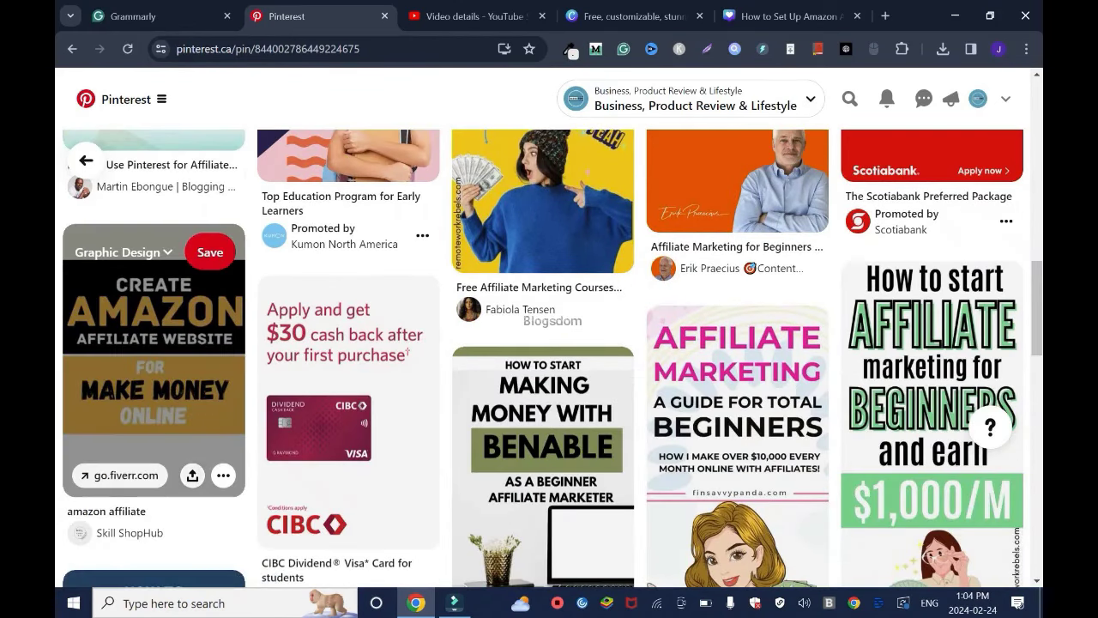
click(120, 252)
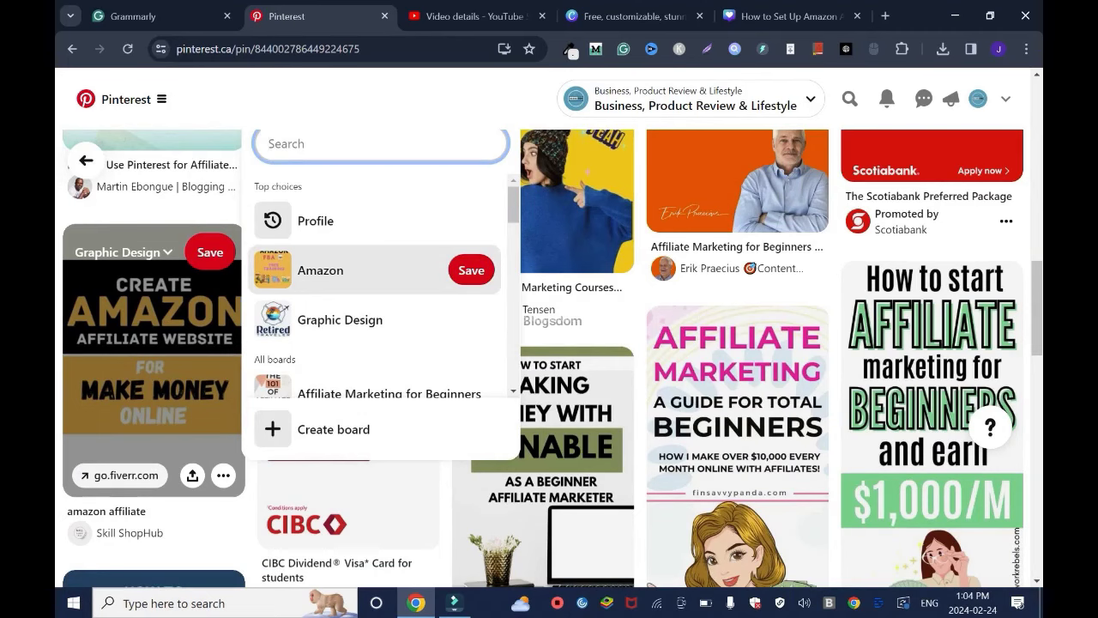
click(471, 270)
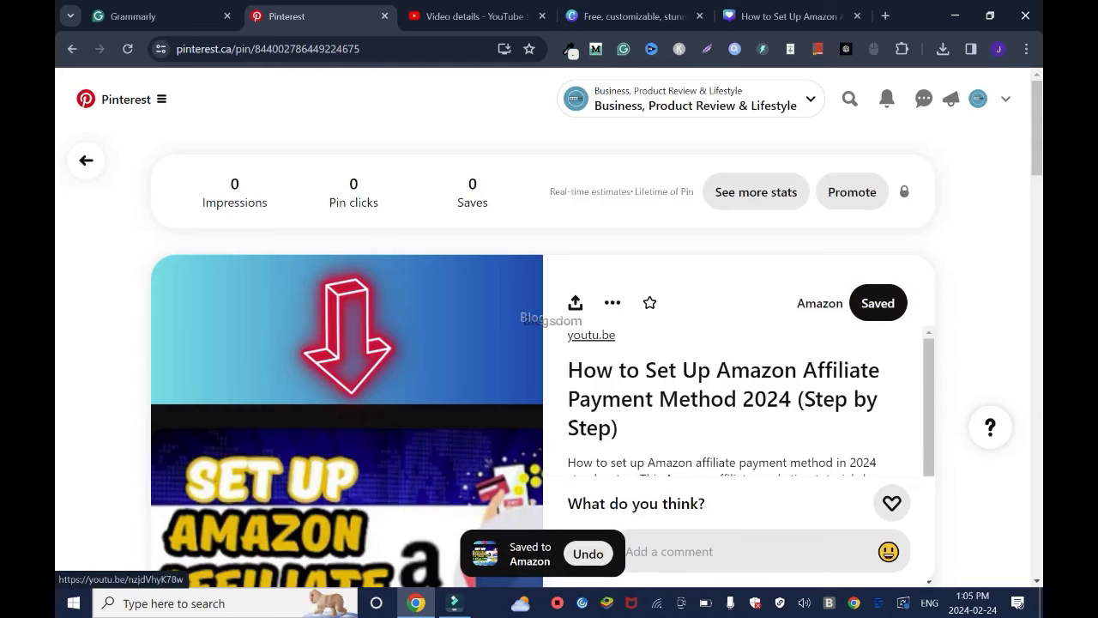
Show the profile's Created tab with the new Amazon affiliate payment pin listed first
click(595, 336)
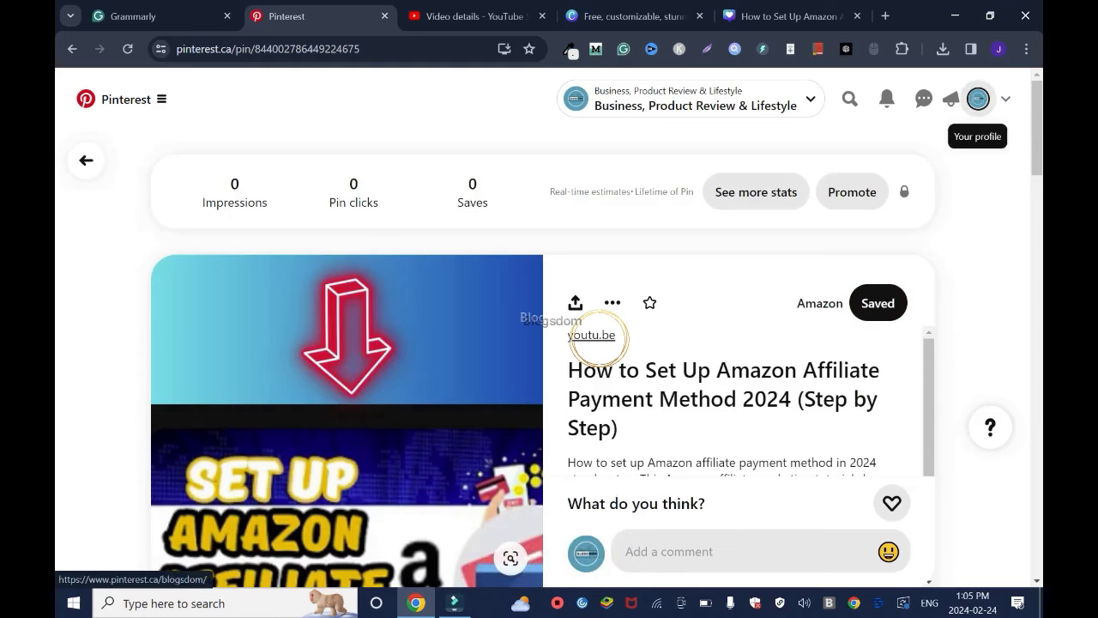
click(978, 99)
scroll(978, 99, down, 5)
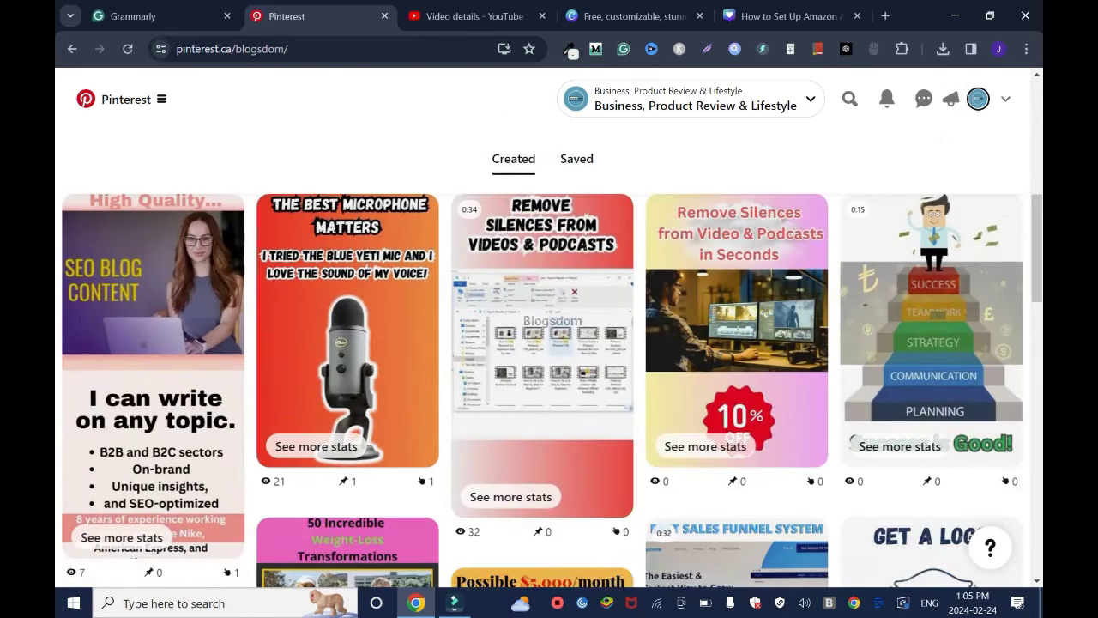
click(127, 49)
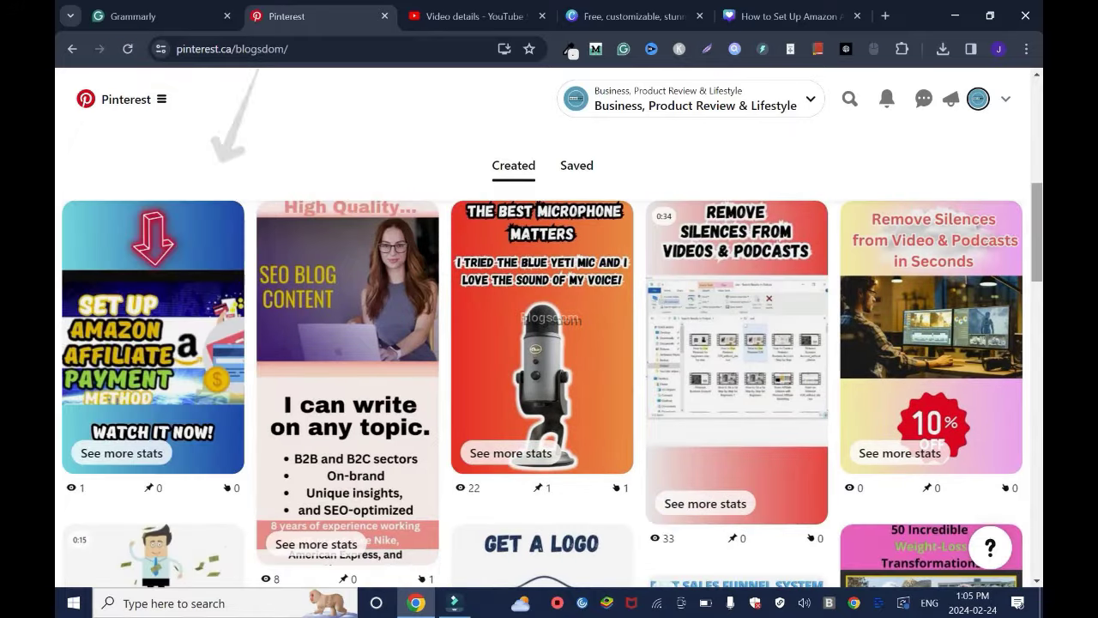